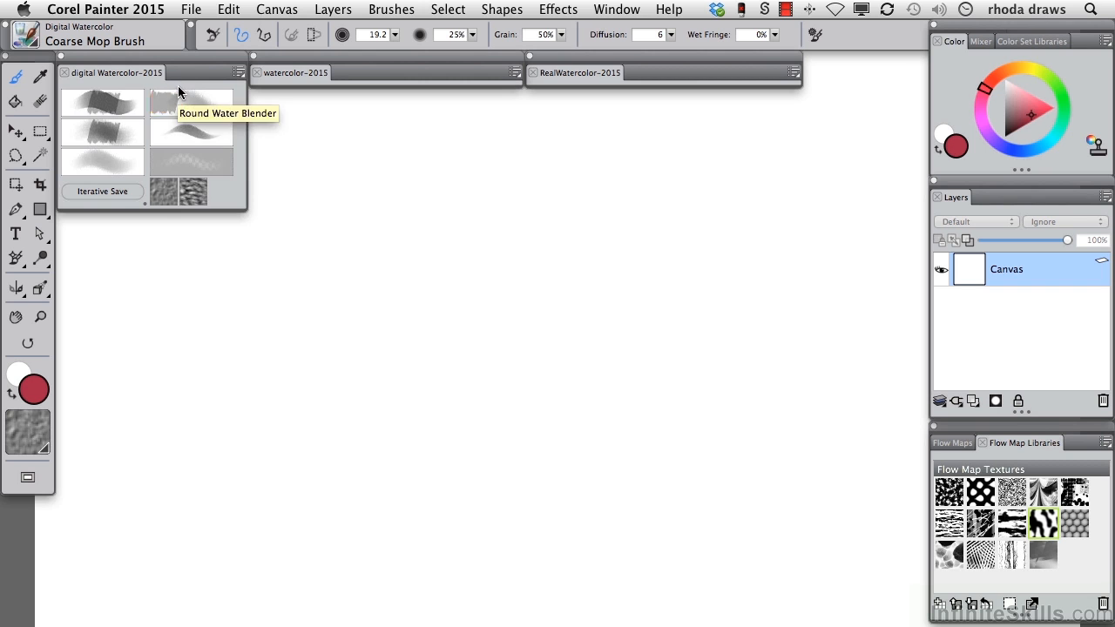
Set the coarse wavy watercolor paper texture and paint a wavy horizontal red stroke with the New Simple Water brush
{"action": "left_click", "coordinate": [192, 199]}
{"action": "left_click", "coordinate": [45, 446]}
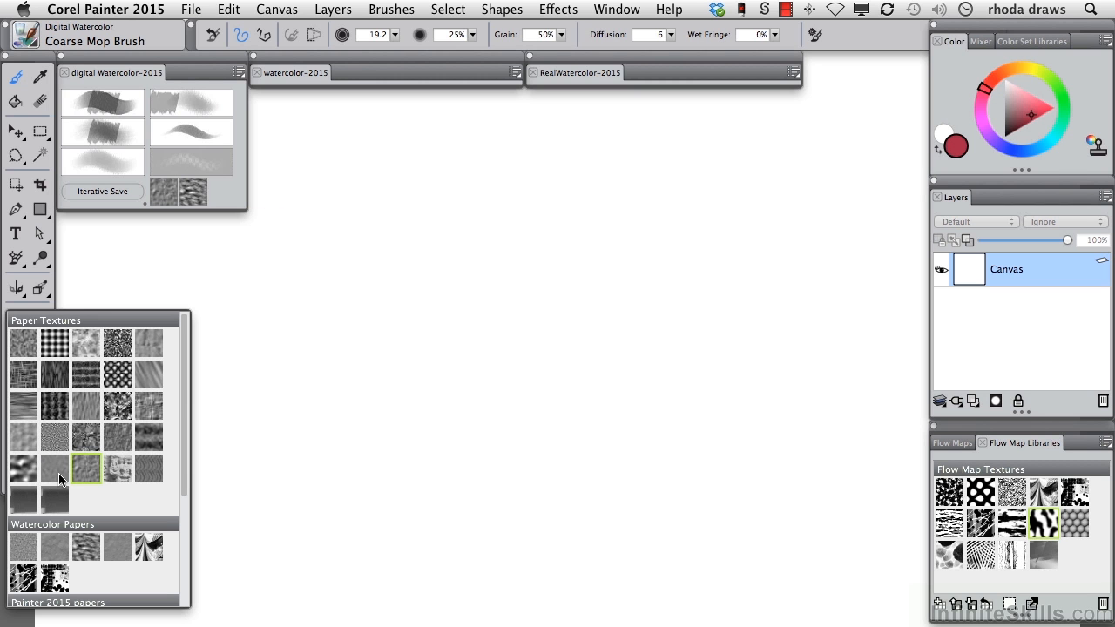
{"action": "left_click", "coordinate": [195, 192]}
{"action": "left_click", "coordinate": [103, 105]}
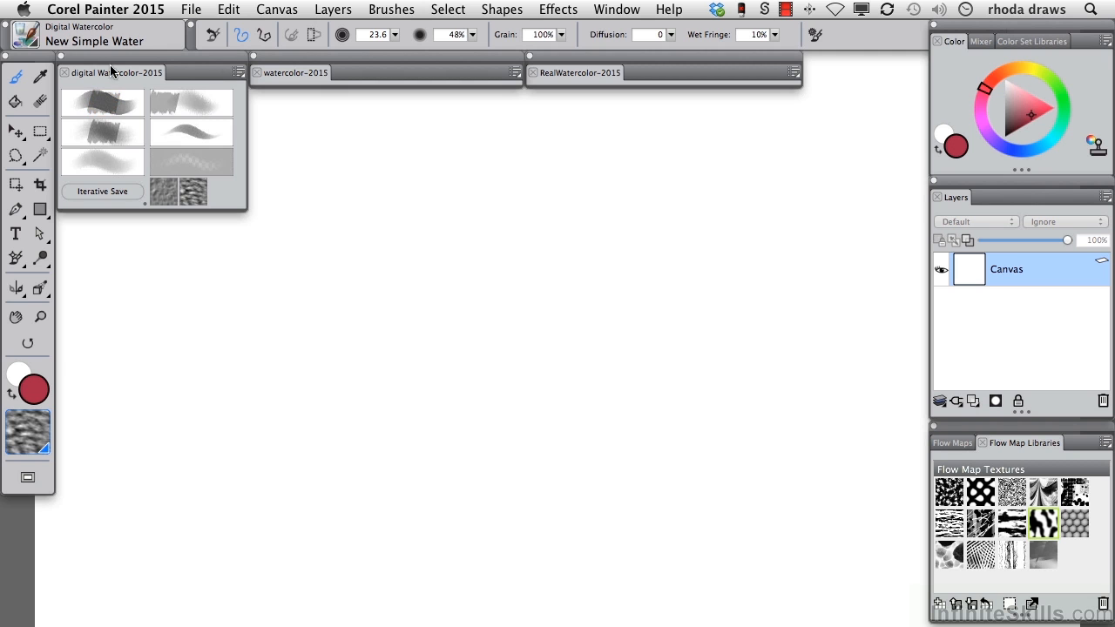
{"action": "mouse_move", "coordinate": [292, 174]}
{"action": "left_mouse_down"}
{"action": "mouse_move", "coordinate": [453, 185]}
{"action": "mouse_move", "coordinate": [707, 177]}
{"action": "left_mouse_up"}
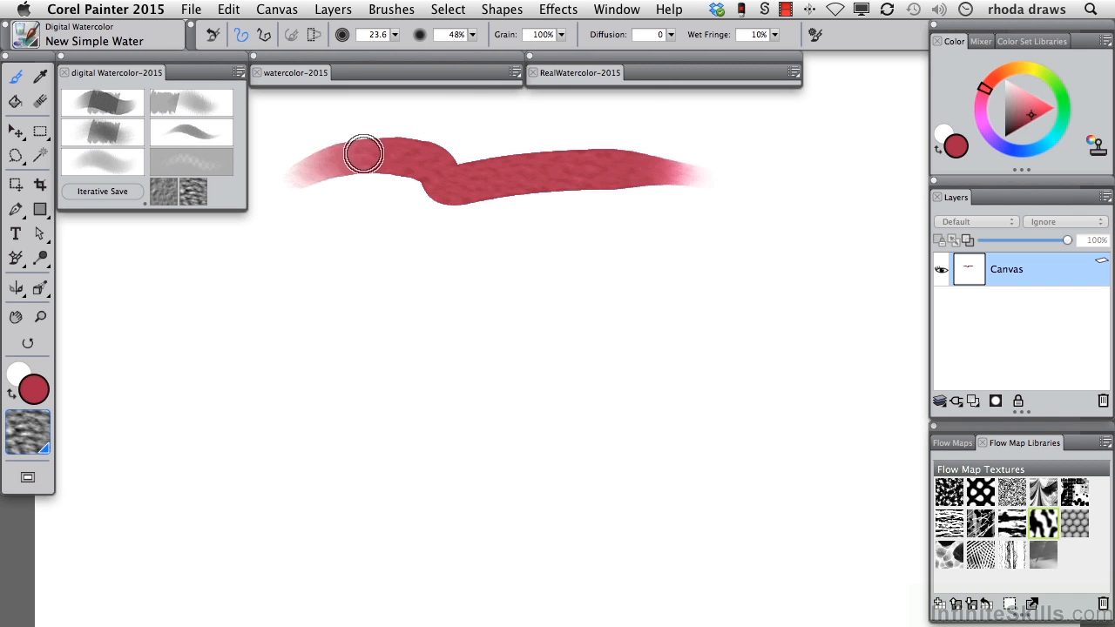
Paint two diagonal green strokes across the start of the red stroke with the Coarse Mop Brush
{"action": "left_click", "coordinate": [1058, 123]}
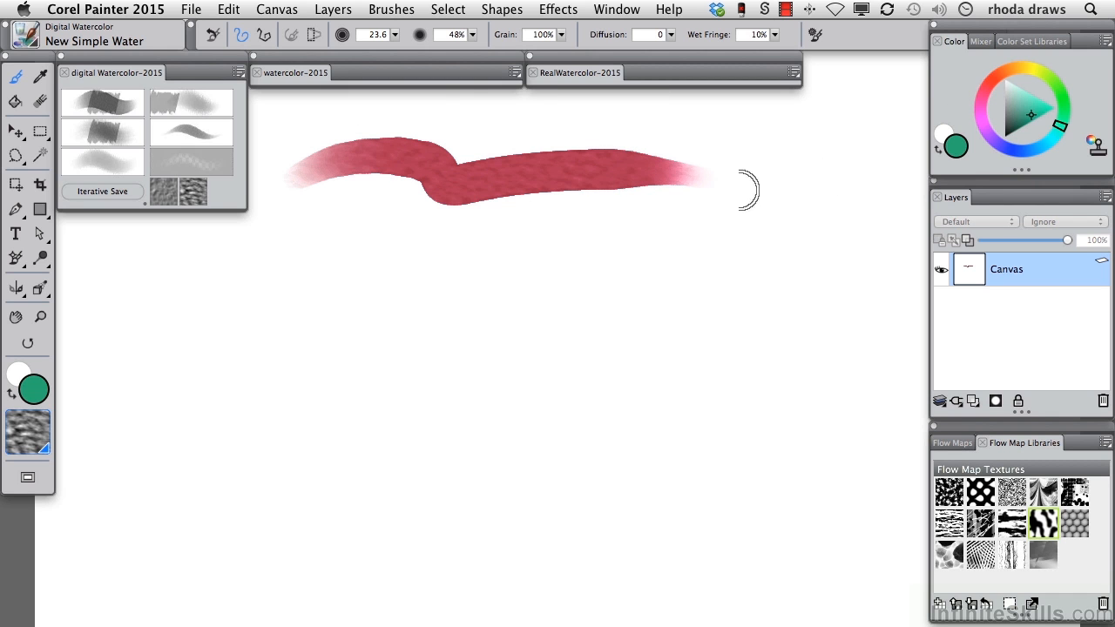
{"action": "left_click", "coordinate": [165, 130]}
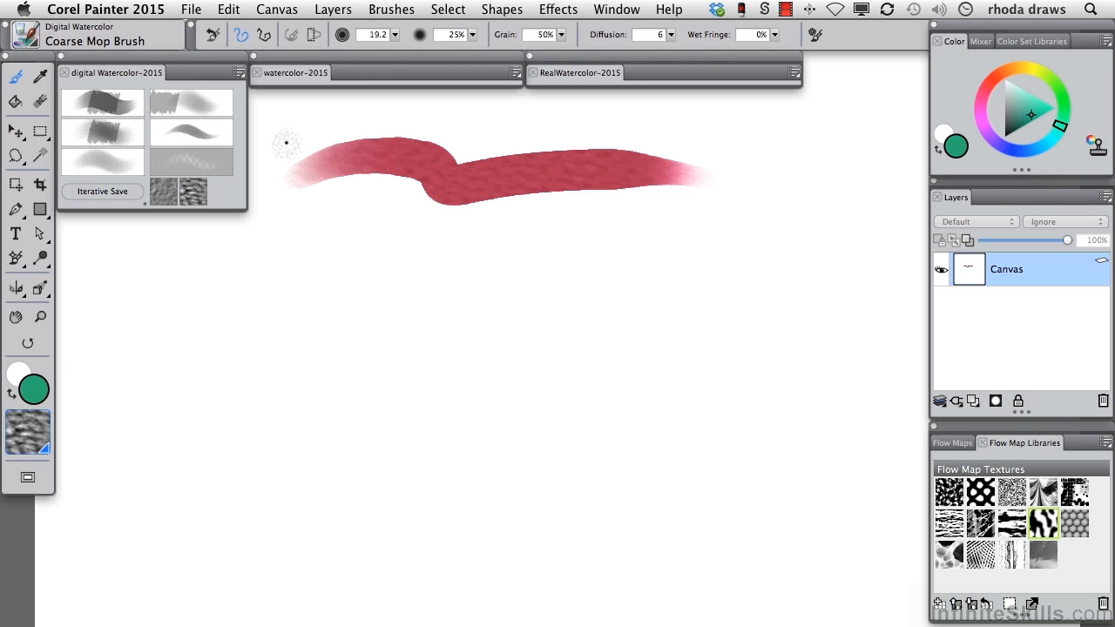
{"action": "left_click_drag", "start_coordinate": [287, 139], "coordinate": [379, 242]}
{"action": "left_click_drag", "start_coordinate": [344, 131], "coordinate": [446, 231]}
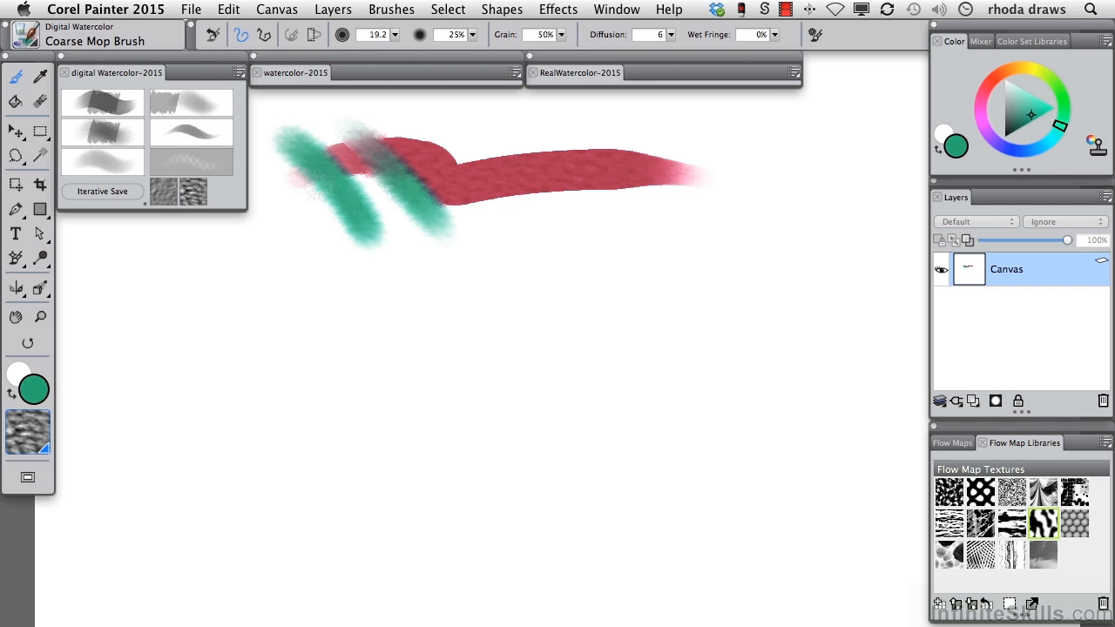
{"action": "left_click", "coordinate": [42, 458]}
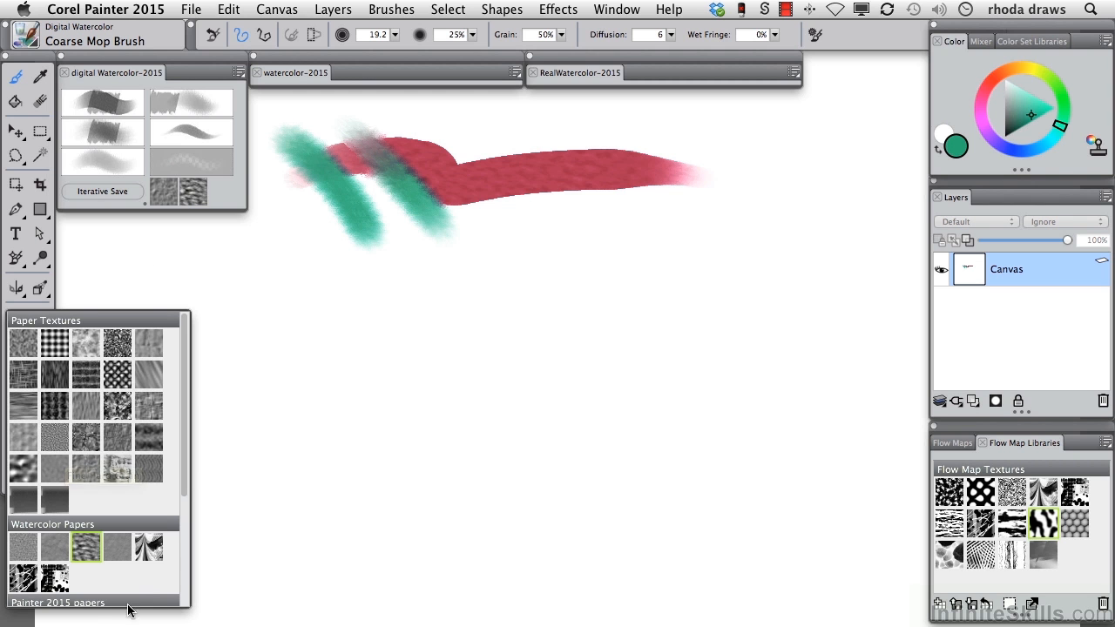
Paint a purple stroke overlapping the far end of the red stroke with the Wash Brush
{"action": "left_click", "coordinate": [101, 159]}
{"action": "left_click", "coordinate": [981, 122]}
{"action": "left_click_drag", "start_coordinate": [586, 132], "coordinate": [834, 167]}
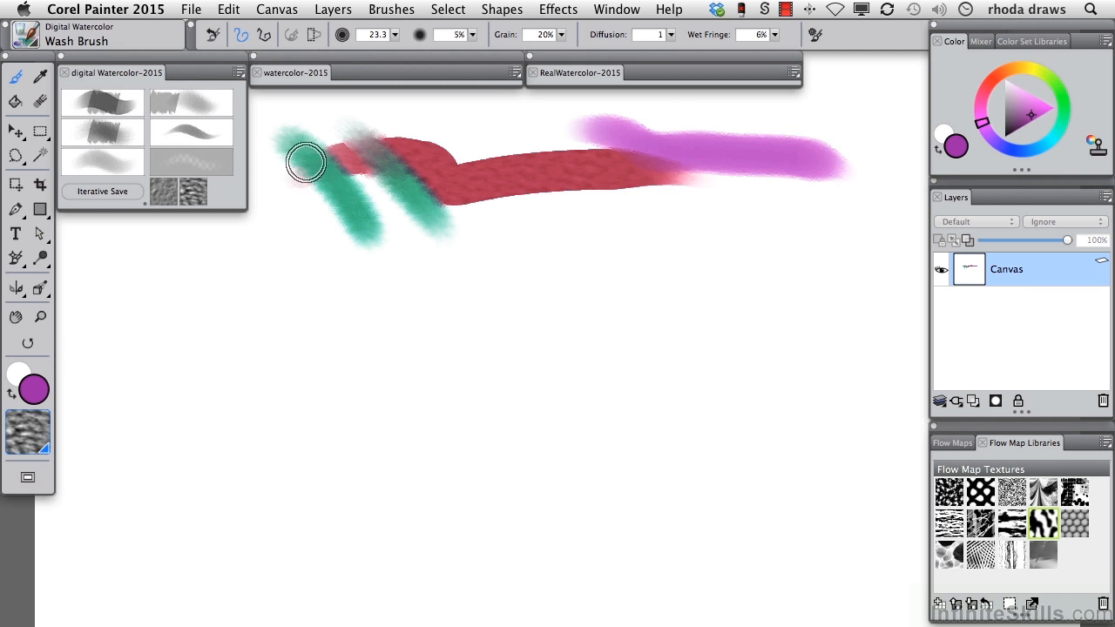
Blend the green, red and purple strokes together with the Round Water Blender
{"action": "left_click", "coordinate": [170, 104]}
{"action": "mouse_move", "coordinate": [449, 161]}
{"action": "left_mouse_down"}
{"action": "mouse_move", "coordinate": [386, 157]}
{"action": "mouse_move", "coordinate": [465, 204]}
{"action": "mouse_move", "coordinate": [391, 159]}
{"action": "mouse_move", "coordinate": [431, 207]}
{"action": "mouse_move", "coordinate": [373, 196]}
{"action": "left_mouse_up"}
{"action": "mouse_move", "coordinate": [313, 166]}
{"action": "left_mouse_down"}
{"action": "mouse_move", "coordinate": [374, 213]}
{"action": "mouse_move", "coordinate": [334, 213]}
{"action": "mouse_move", "coordinate": [304, 164]}
{"action": "mouse_move", "coordinate": [414, 186]}
{"action": "mouse_move", "coordinate": [398, 142]}
{"action": "mouse_move", "coordinate": [464, 159]}
{"action": "mouse_move", "coordinate": [460, 188]}
{"action": "mouse_move", "coordinate": [613, 142]}
{"action": "mouse_move", "coordinate": [583, 148]}
{"action": "mouse_move", "coordinate": [646, 164]}
{"action": "mouse_move", "coordinate": [801, 168]}
{"action": "left_mouse_up"}
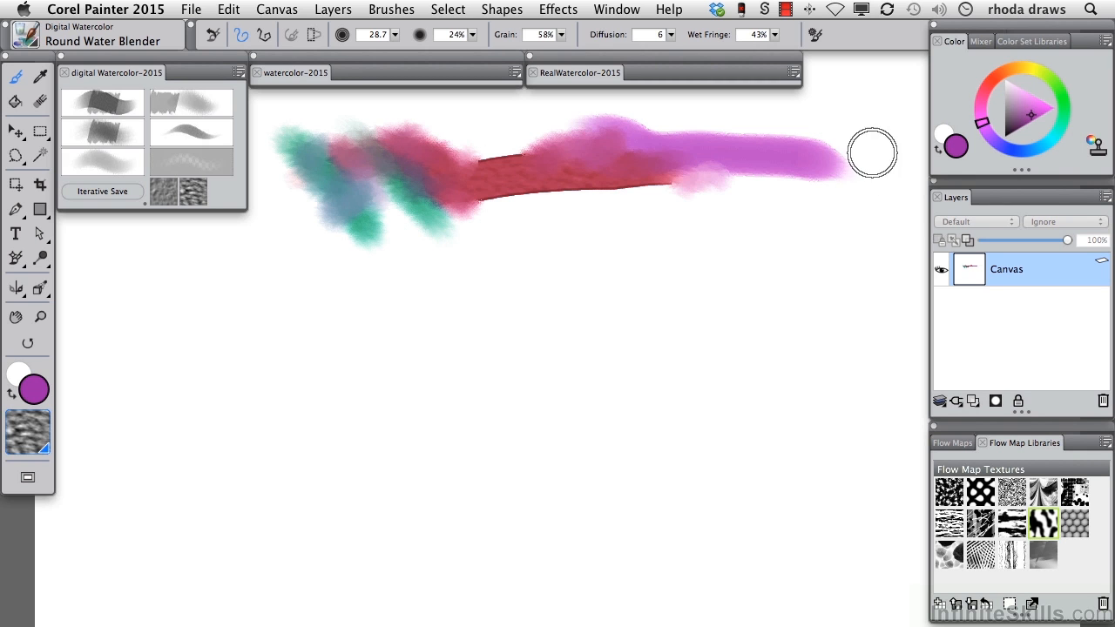
Add thin purple accent lines over and around the blended strokes with the Fine Tip Water brush
{"action": "left_click", "coordinate": [189, 131]}
{"action": "mouse_move", "coordinate": [849, 104]}
{"action": "left_mouse_down"}
{"action": "mouse_move", "coordinate": [796, 193]}
{"action": "mouse_move", "coordinate": [770, 213]}
{"action": "left_mouse_up"}
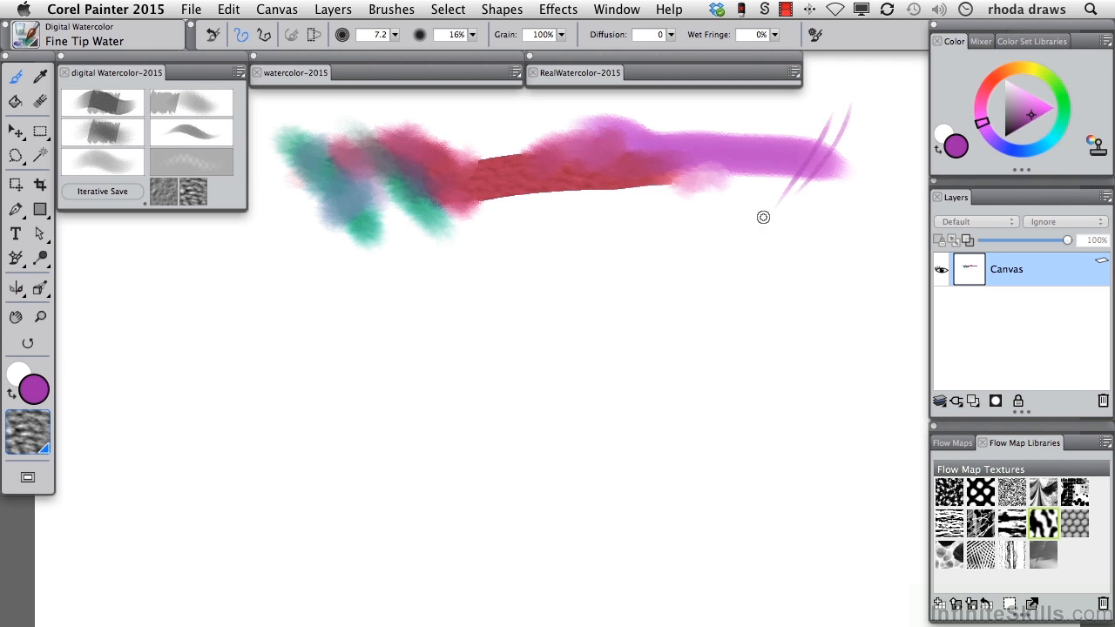
{"action": "left_click_drag", "start_coordinate": [474, 133], "coordinate": [557, 203]}
{"action": "left_click_drag", "start_coordinate": [280, 164], "coordinate": [315, 244]}
{"action": "left_click_drag", "start_coordinate": [298, 192], "coordinate": [355, 249]}
{"action": "left_click_drag", "start_coordinate": [613, 122], "coordinate": [697, 123]}
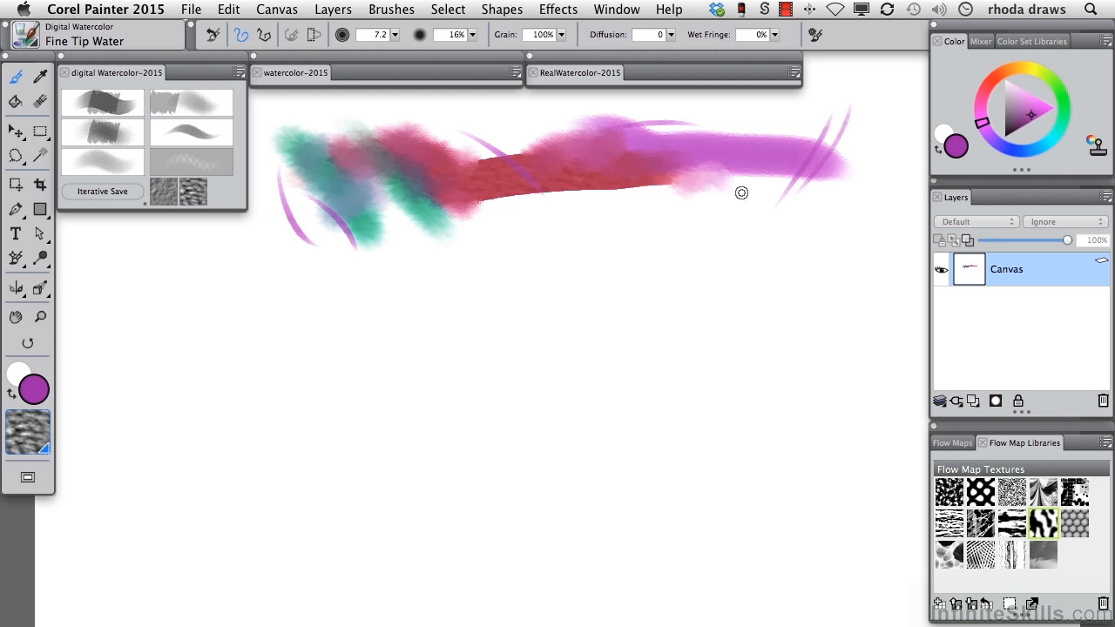
Lighten parts of the purple and red paint with the Gentle Wet Eraser
{"action": "left_click", "coordinate": [182, 160]}
{"action": "left_click_drag", "start_coordinate": [631, 161], "coordinate": [680, 158]}
{"action": "left_click_drag", "start_coordinate": [613, 162], "coordinate": [685, 146]}
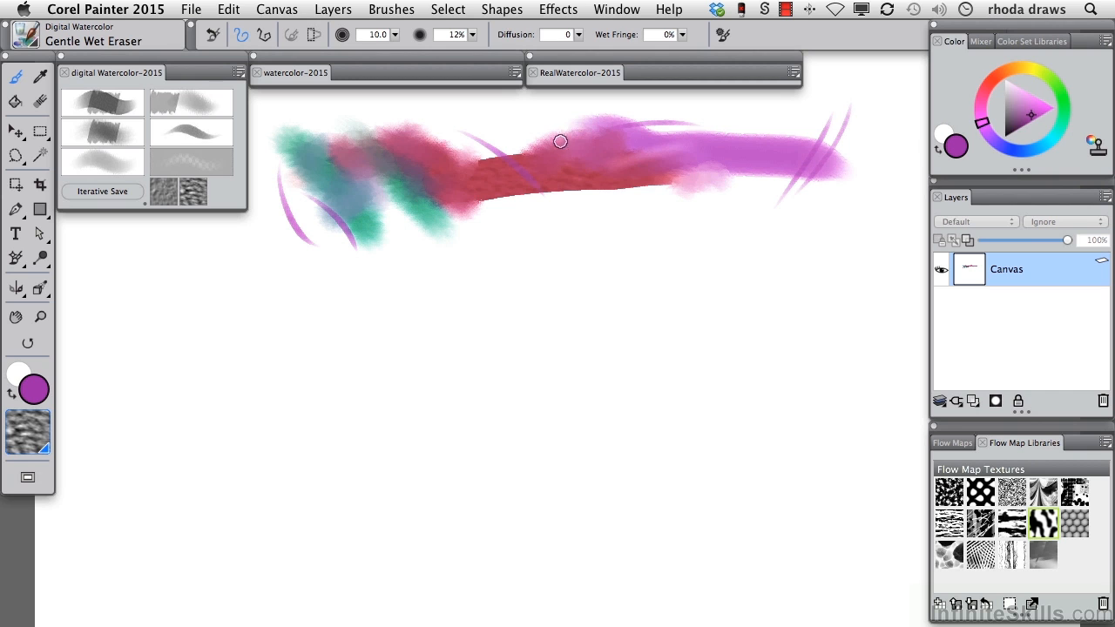
{"action": "left_click_drag", "start_coordinate": [599, 165], "coordinate": [668, 151]}
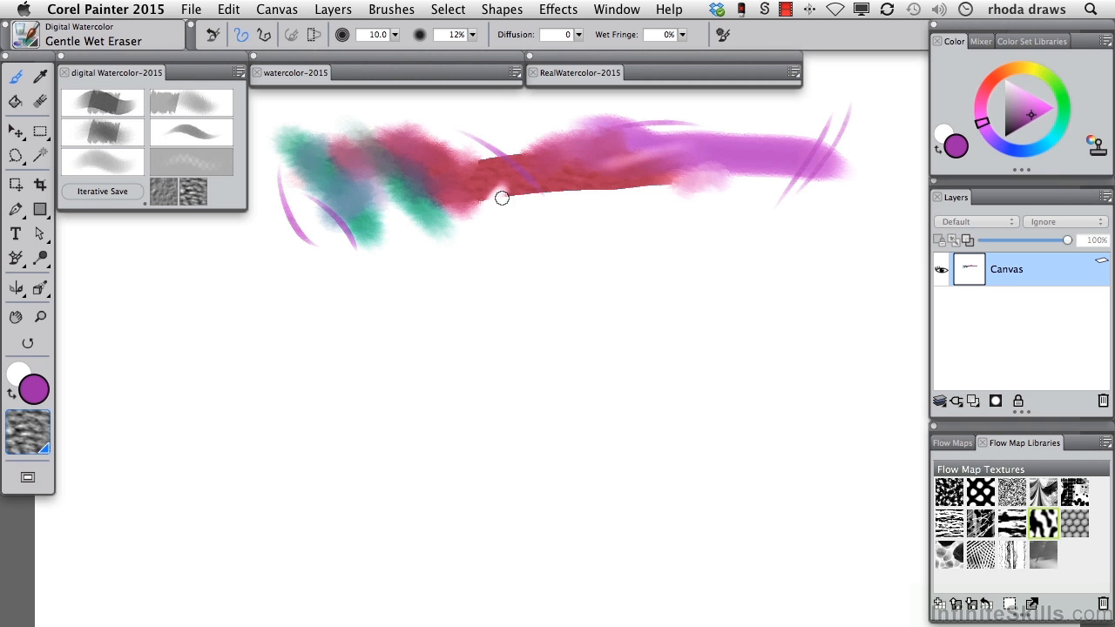
Switch from the digital Watercolor-2015 to the watercolor-2015 brush set and paint two wavy vertical dark purple strokes with Watery Soft Bristle
{"action": "left_click", "coordinate": [105, 75]}
{"action": "left_click", "coordinate": [287, 75]}
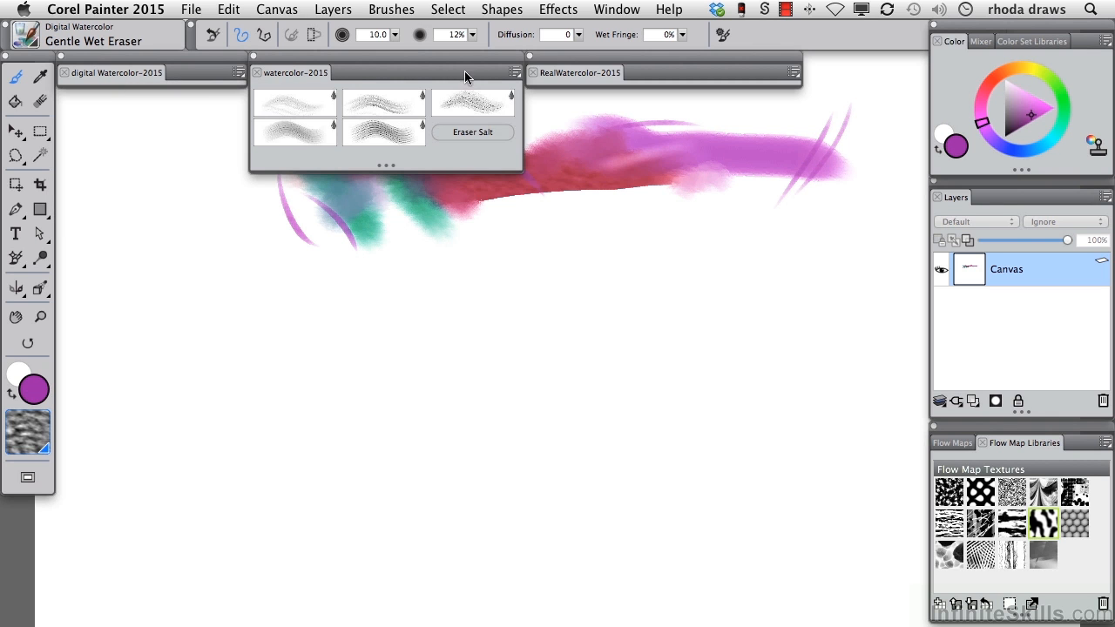
{"action": "left_click", "coordinate": [277, 104]}
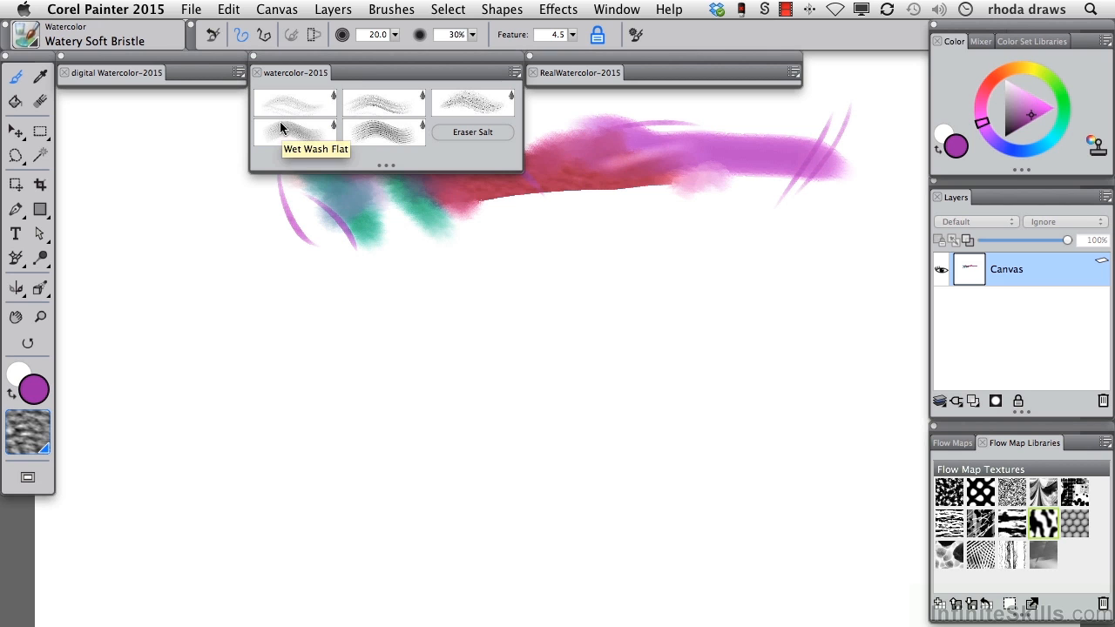
{"action": "left_click", "coordinate": [1023, 115]}
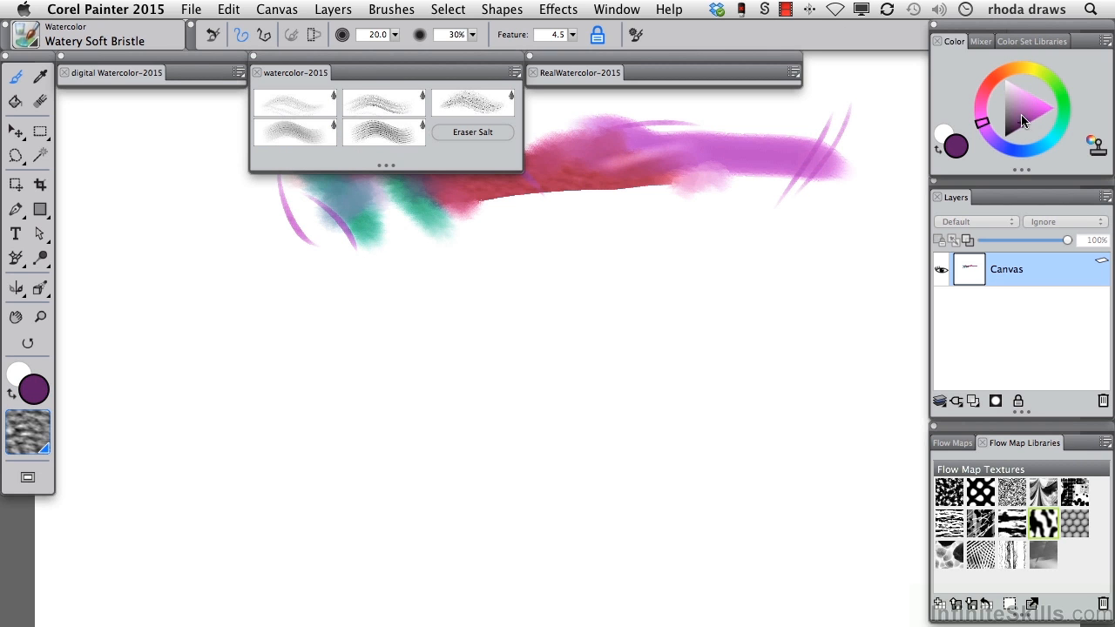
{"action": "left_click_drag", "start_coordinate": [129, 196], "coordinate": [201, 460]}
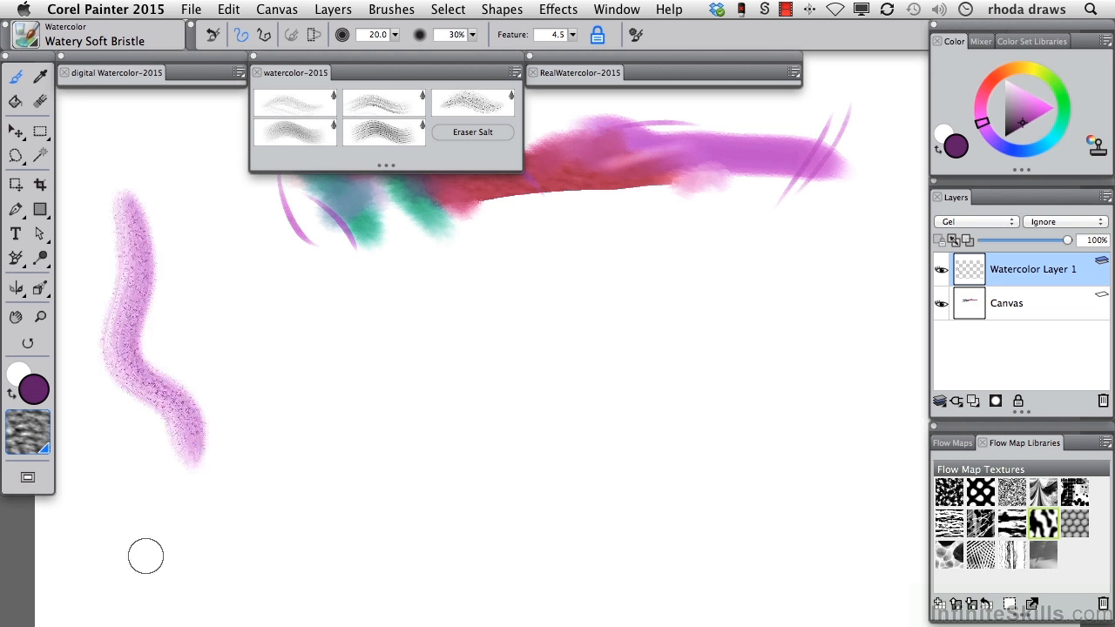
{"action": "mouse_move", "coordinate": [167, 199]}
{"action": "left_mouse_down"}
{"action": "mouse_move", "coordinate": [181, 233]}
{"action": "mouse_move", "coordinate": [178, 297]}
{"action": "mouse_move", "coordinate": [222, 391]}
{"action": "mouse_move", "coordinate": [222, 515]}
{"action": "left_mouse_up"}
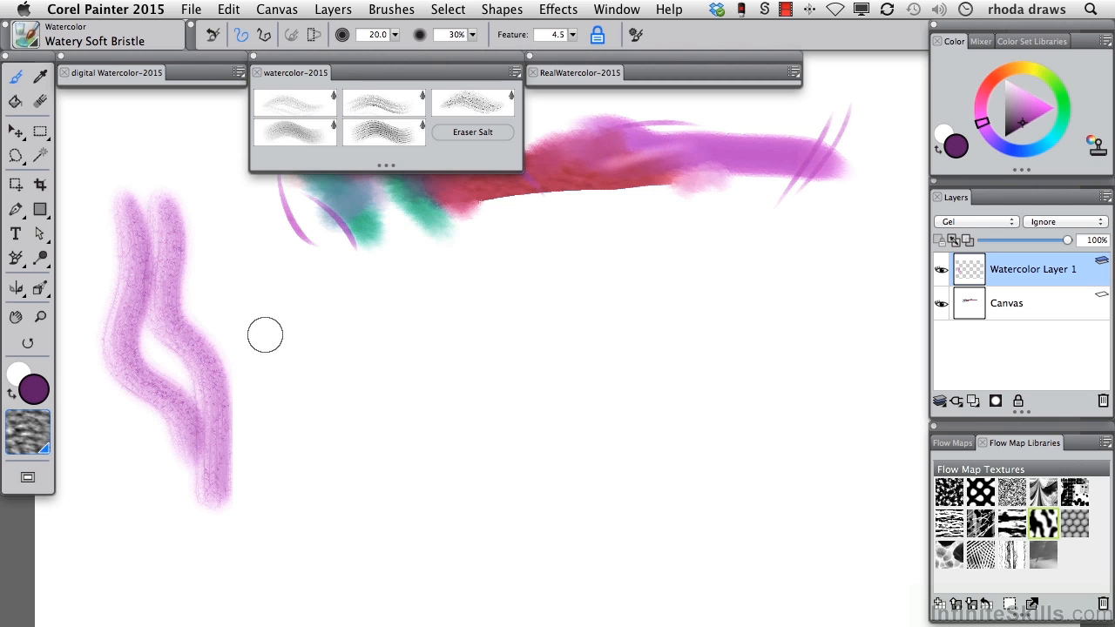
Cross the two wavy vertical strokes with a horizontal stroke and short diagonal strokes in the same dark purple
{"action": "mouse_move", "coordinate": [158, 217]}
{"action": "left_mouse_down"}
{"action": "mouse_move", "coordinate": [180, 243]}
{"action": "mouse_move", "coordinate": [186, 345]}
{"action": "mouse_move", "coordinate": [211, 383]}
{"action": "left_mouse_up"}
{"action": "left_click_drag", "start_coordinate": [84, 301], "coordinate": [357, 300]}
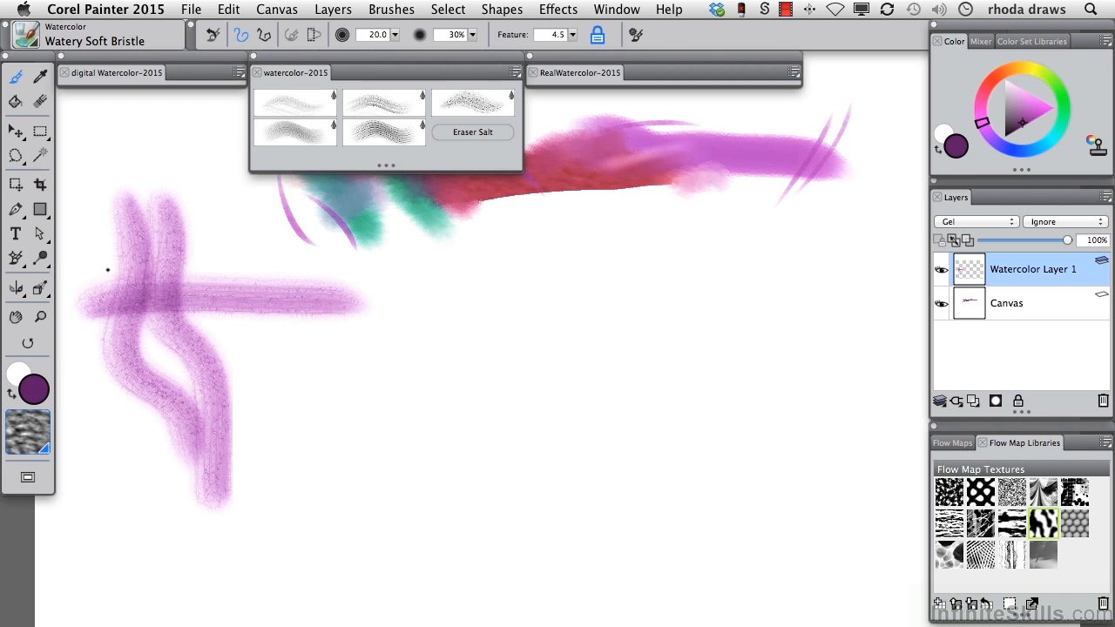
{"action": "left_click_drag", "start_coordinate": [117, 267], "coordinate": [173, 293]}
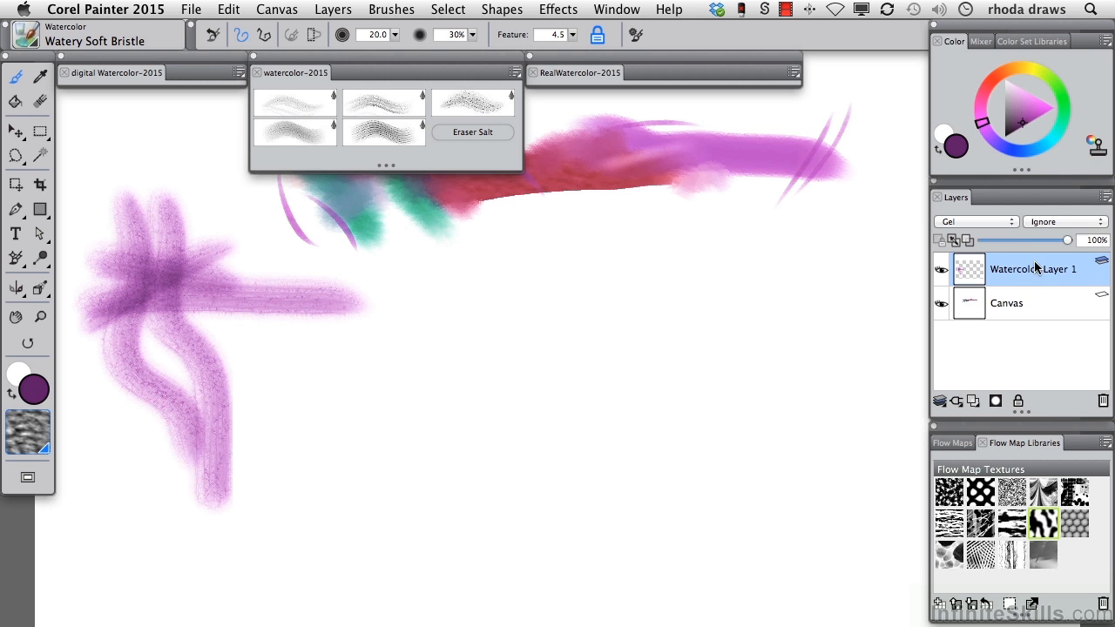
Paint a wavy, textured dark purple stroke below the horizontal one with the Grainy Wash Bristle brush
{"action": "left_click", "coordinate": [372, 98]}
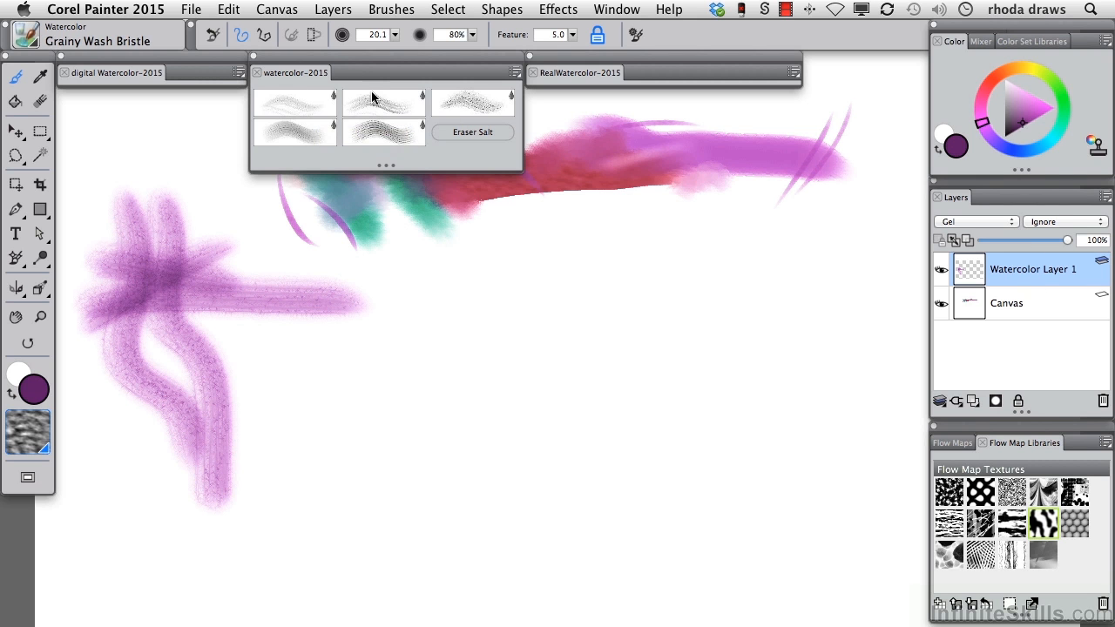
{"action": "left_click_drag", "start_coordinate": [195, 315], "coordinate": [515, 329]}
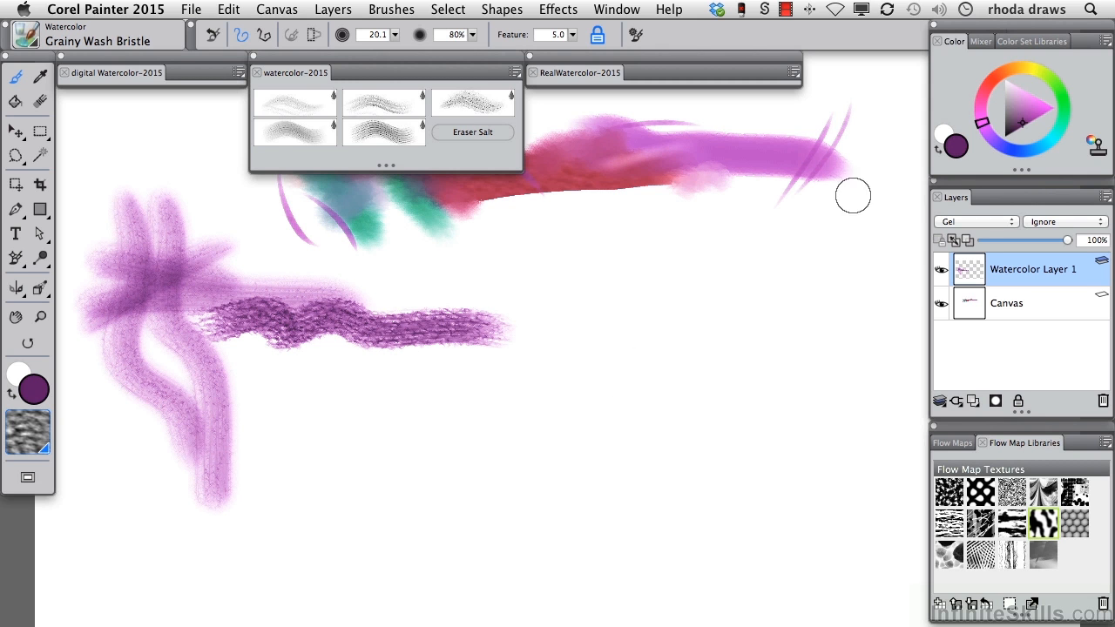
Paint overlapping vertical, horizontal and diagonal dark green strokes below the grainy purple stroke with the Wet Wash Flat brush
{"action": "left_click", "coordinate": [1057, 94]}
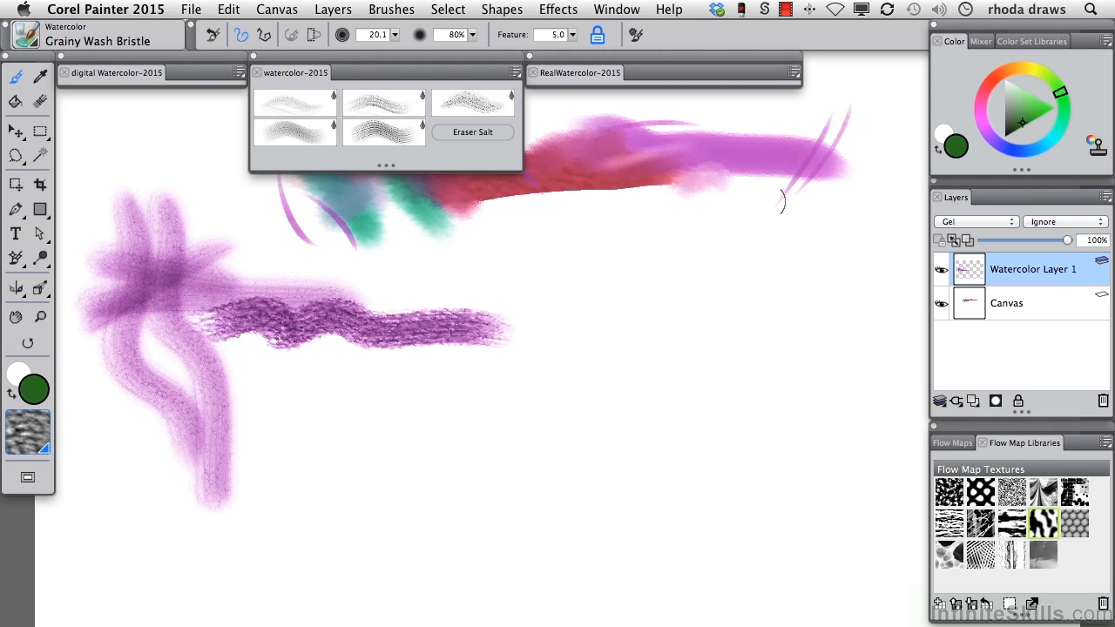
{"action": "left_click", "coordinate": [288, 129]}
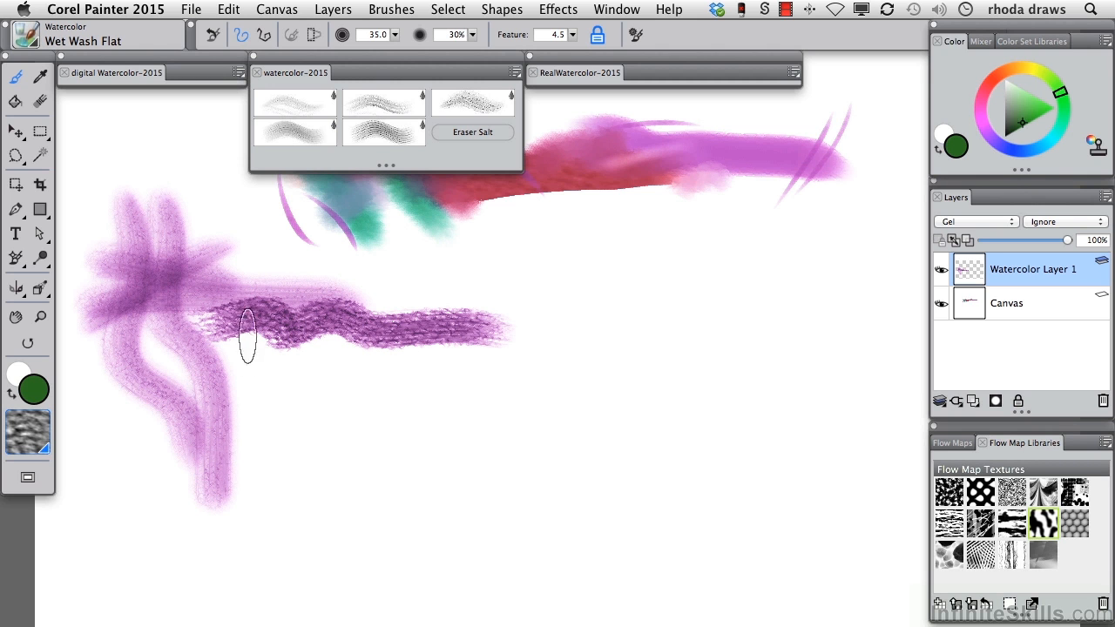
{"action": "left_click_drag", "start_coordinate": [258, 321], "coordinate": [279, 481]}
{"action": "left_click_drag", "start_coordinate": [239, 428], "coordinate": [373, 447]}
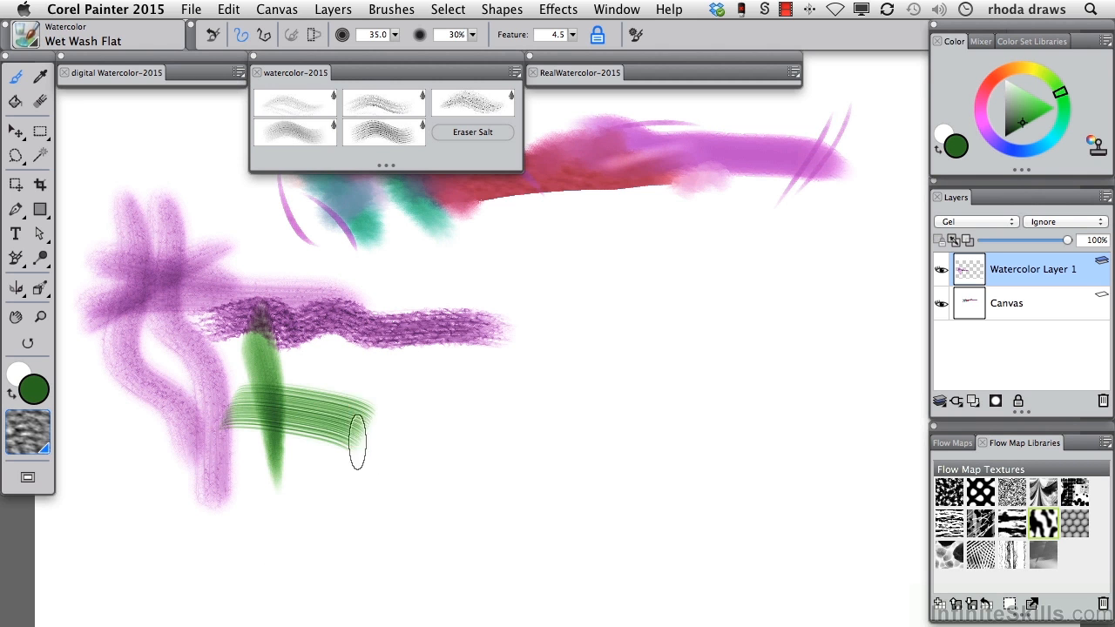
{"action": "left_click_drag", "start_coordinate": [319, 351], "coordinate": [327, 516]}
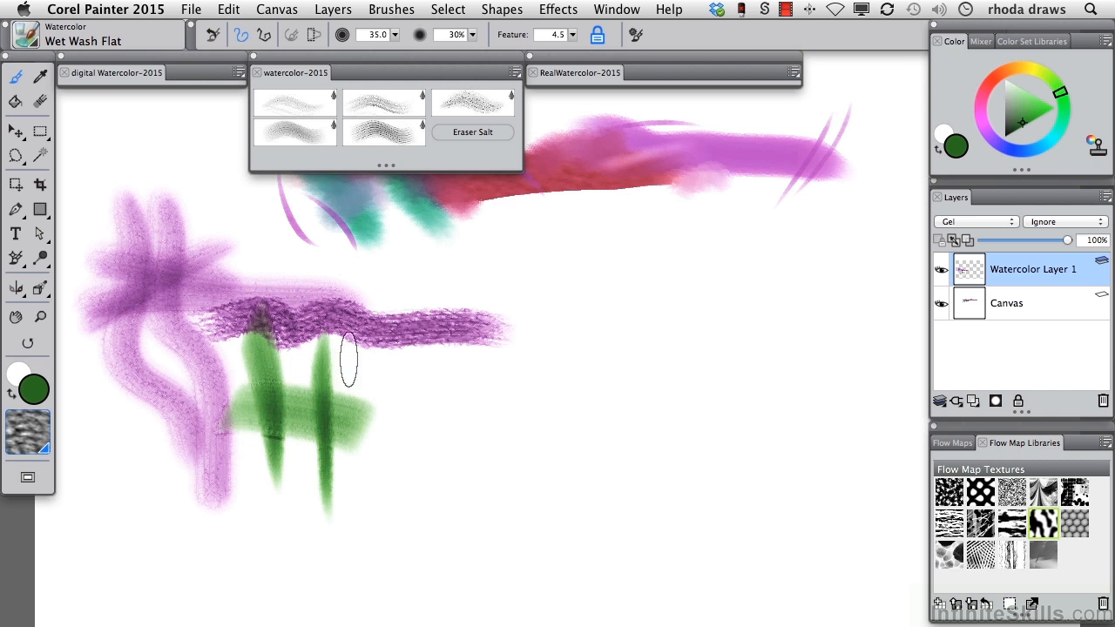
{"action": "left_click_drag", "start_coordinate": [286, 386], "coordinate": [467, 406]}
{"action": "left_click_drag", "start_coordinate": [126, 464], "coordinate": [452, 471]}
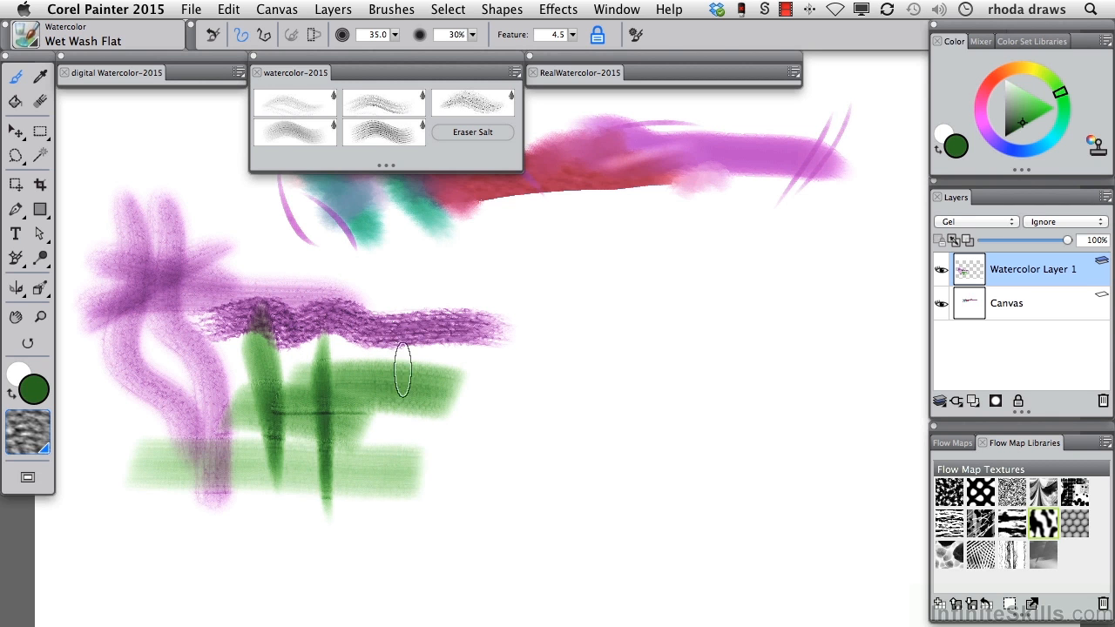
{"action": "left_click_drag", "start_coordinate": [402, 339], "coordinate": [396, 506]}
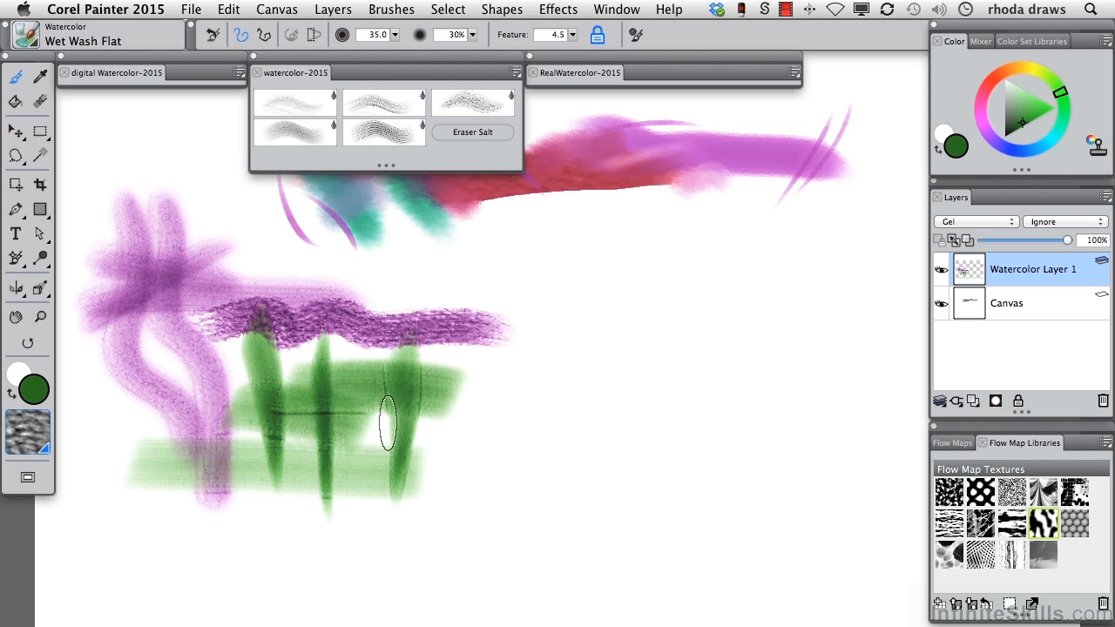
{"action": "mouse_move", "coordinate": [366, 350]}
{"action": "left_mouse_down"}
{"action": "mouse_move", "coordinate": [385, 559]}
{"action": "mouse_move", "coordinate": [375, 515]}
{"action": "left_mouse_up"}
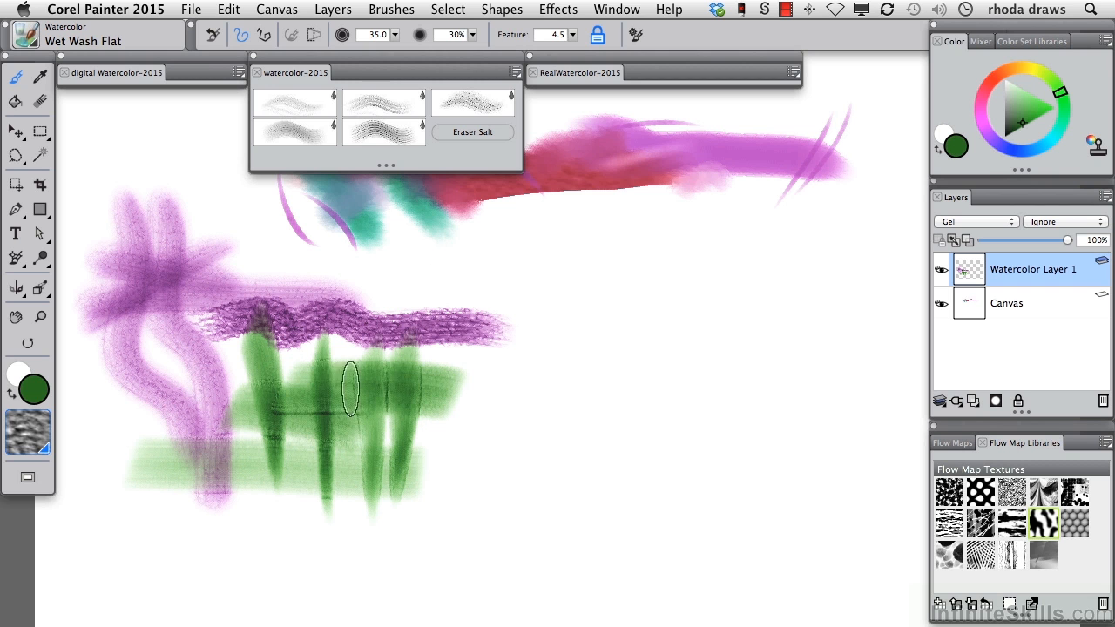
{"action": "left_click_drag", "start_coordinate": [317, 400], "coordinate": [466, 373]}
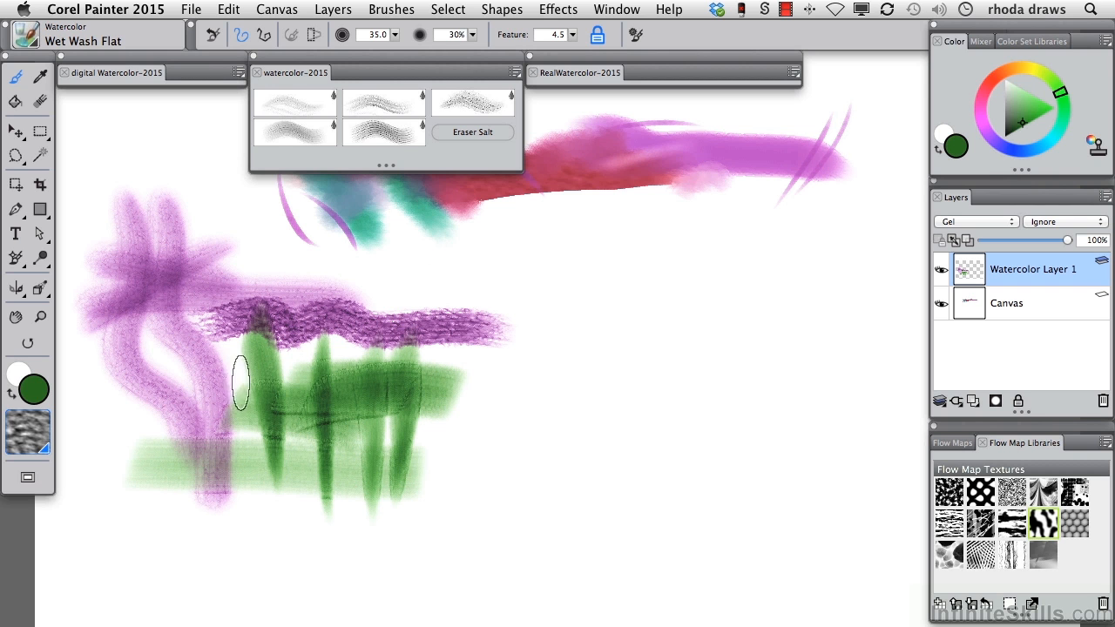
{"action": "left_click_drag", "start_coordinate": [237, 374], "coordinate": [322, 483]}
{"action": "left_click_drag", "start_coordinate": [267, 341], "coordinate": [161, 489]}
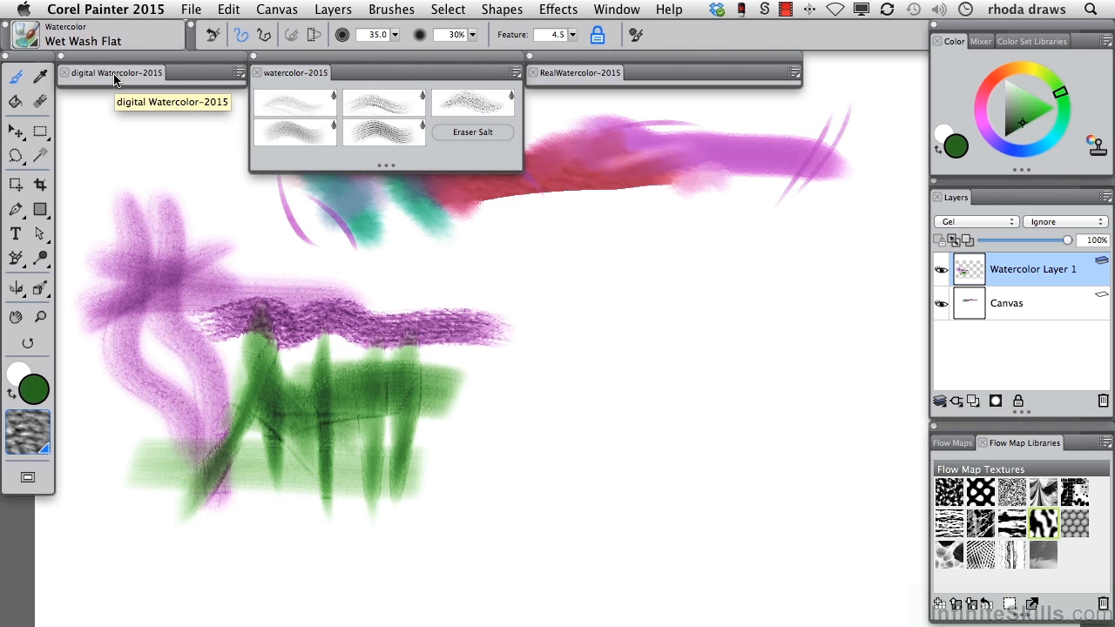
Paint a broad horizontal dark blue stroke beside the green strokes with the Runny Wet Flat brush
{"action": "left_click", "coordinate": [374, 133]}
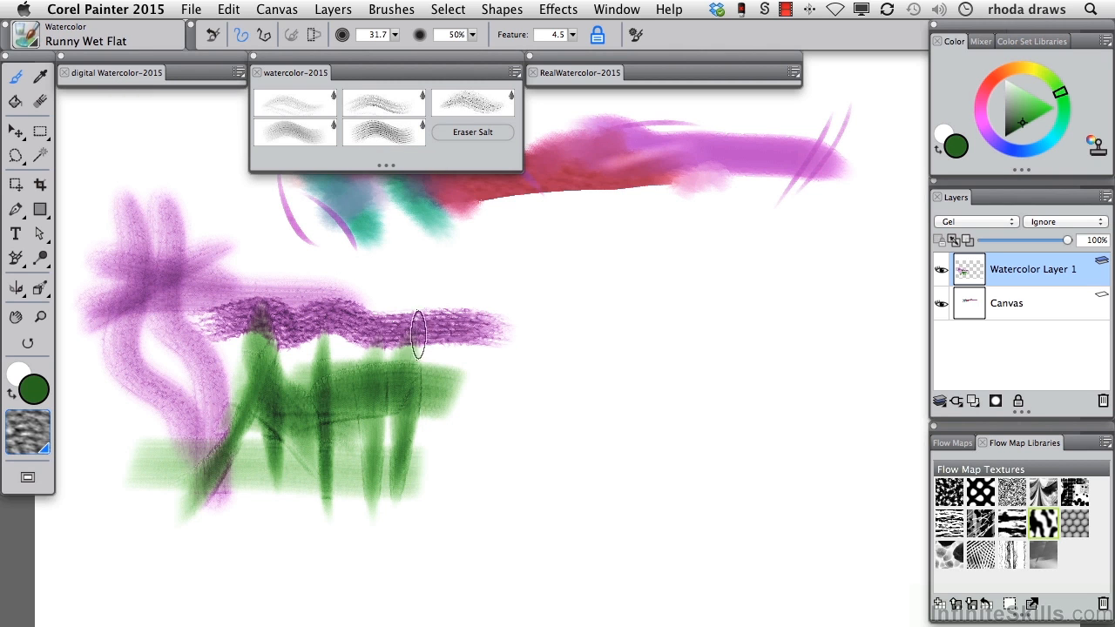
{"action": "left_click", "coordinate": [1033, 150]}
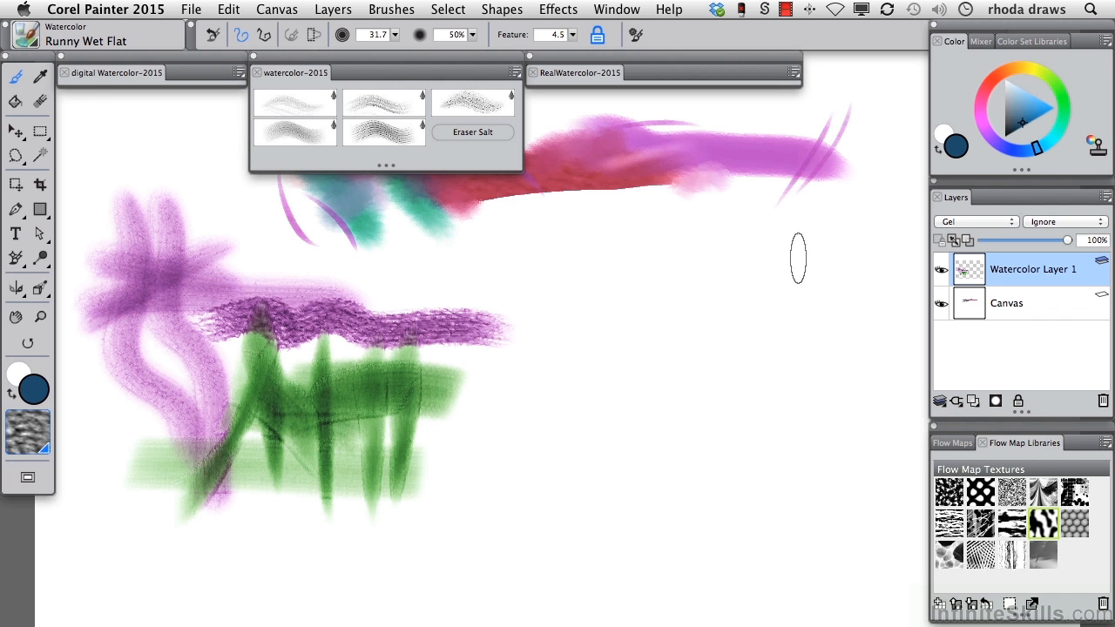
{"action": "left_click_drag", "start_coordinate": [426, 370], "coordinate": [683, 370]}
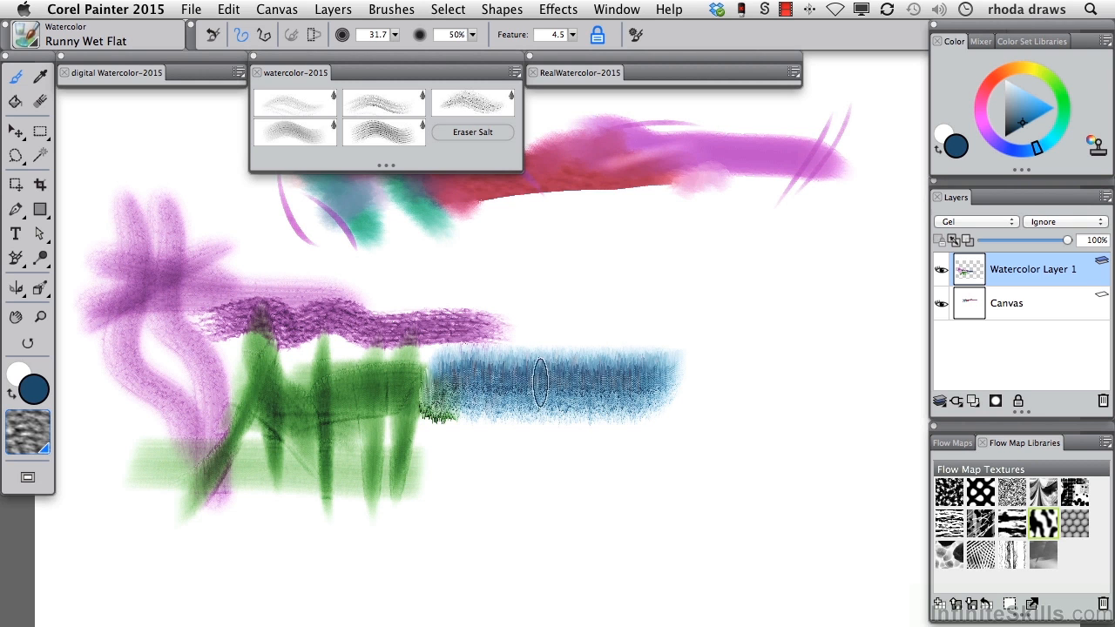
Sprinkle light salt spots across the textured purple, green and dark blue strokes with the Eraser Salt brush
{"action": "left_click", "coordinate": [457, 131]}
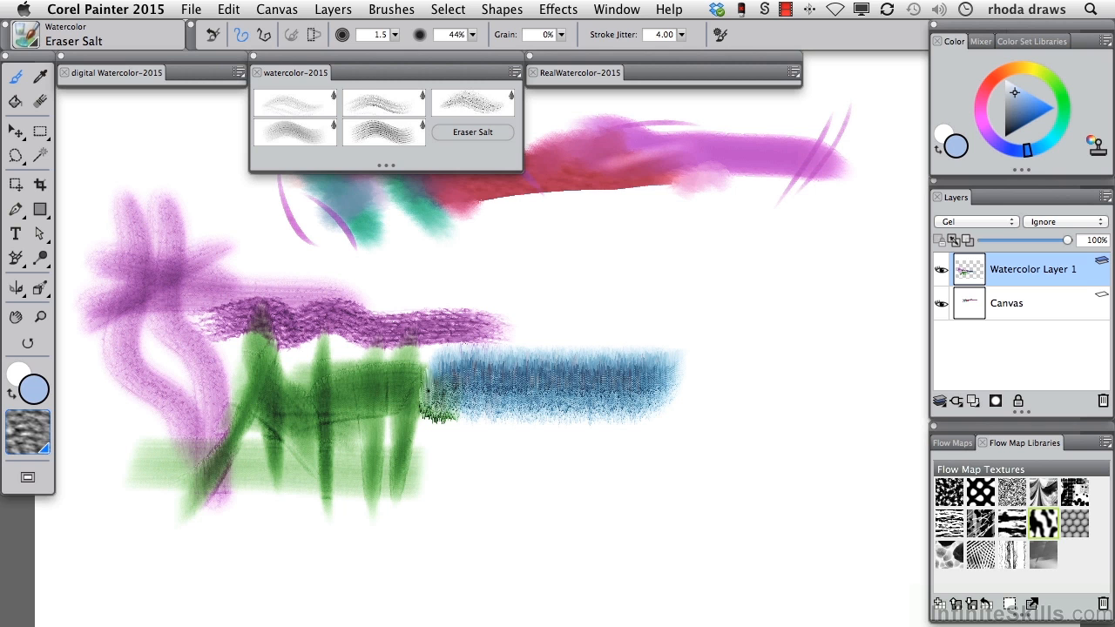
{"action": "left_click_drag", "start_coordinate": [297, 405], "coordinate": [659, 382]}
{"action": "left_click_drag", "start_coordinate": [302, 385], "coordinate": [397, 386]}
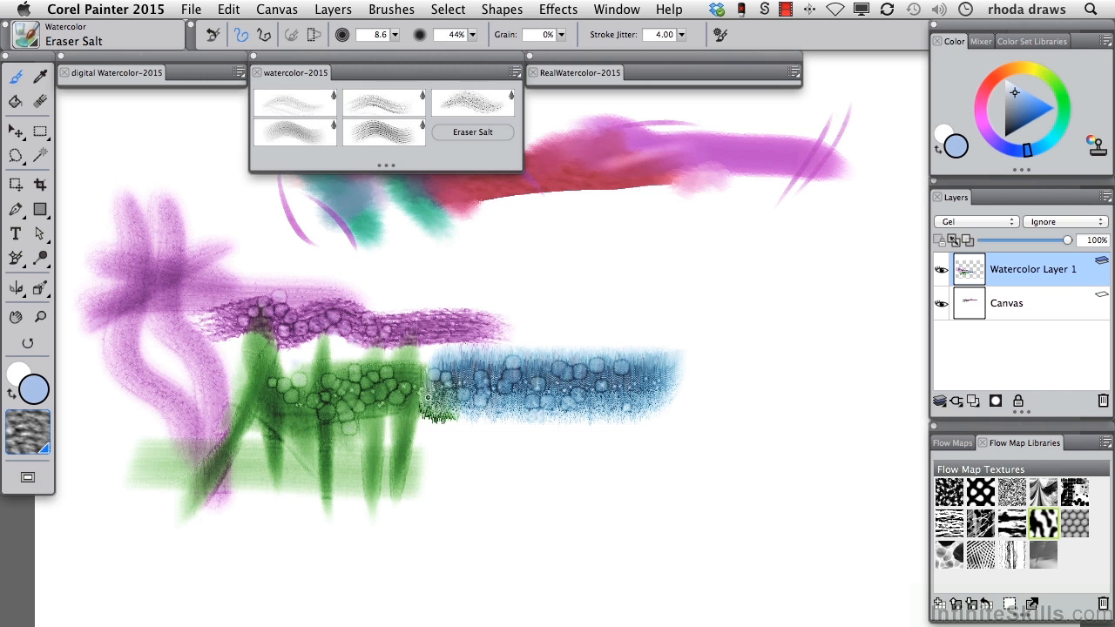
Paint a light blue vertical stroke across the dark blue band and two wavy dark red strokes below it with the Diffuse Camel brush
{"action": "left_click", "coordinate": [475, 105]}
{"action": "left_click_drag", "start_coordinate": [508, 321], "coordinate": [570, 466]}
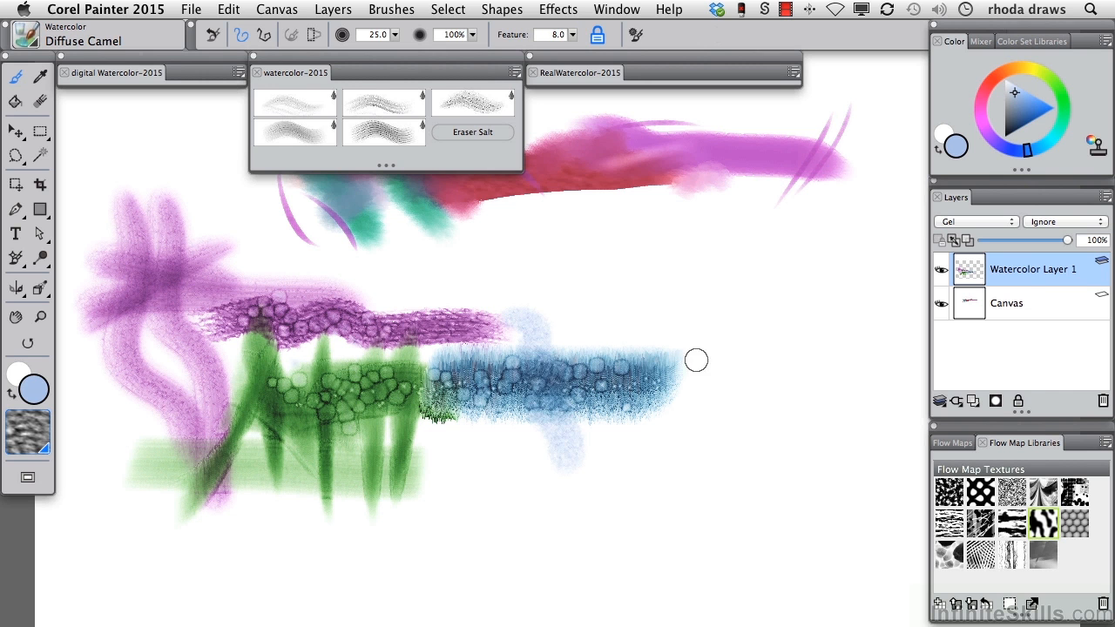
{"action": "left_click", "coordinate": [1060, 108]}
{"action": "left_click", "coordinate": [1027, 119]}
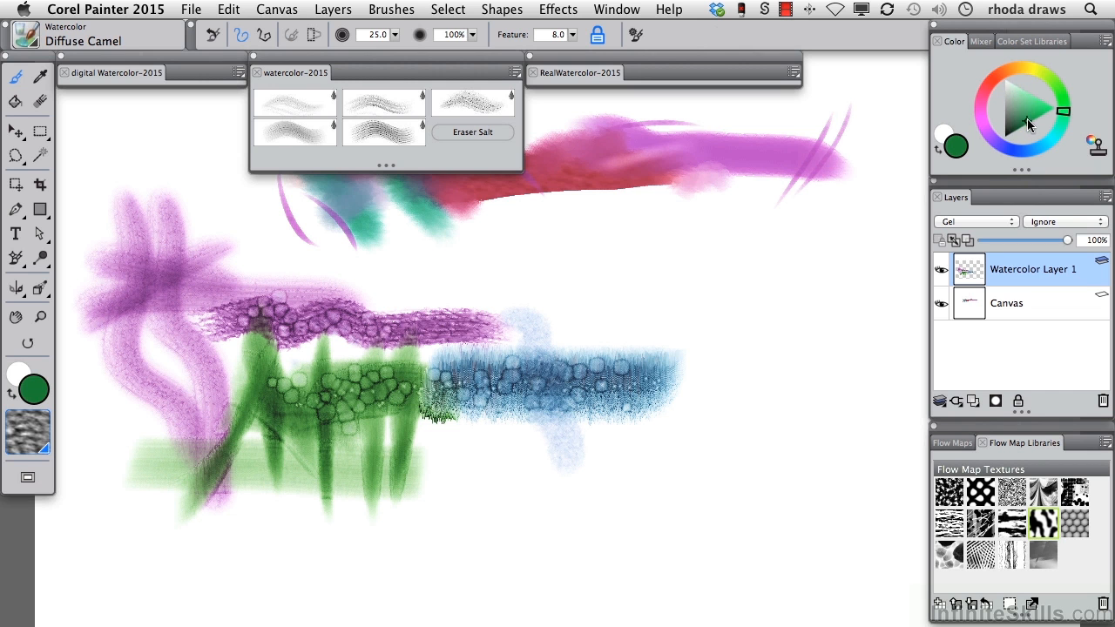
{"action": "left_click", "coordinate": [991, 82]}
{"action": "left_click_drag", "start_coordinate": [437, 422], "coordinate": [625, 454]}
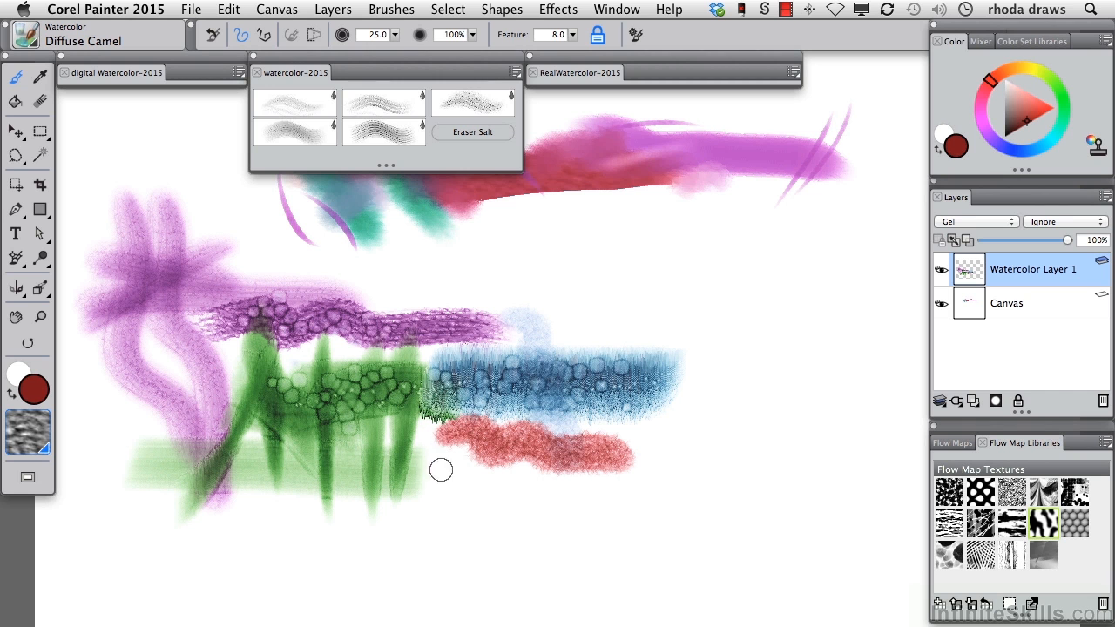
{"action": "left_click_drag", "start_coordinate": [404, 493], "coordinate": [608, 512]}
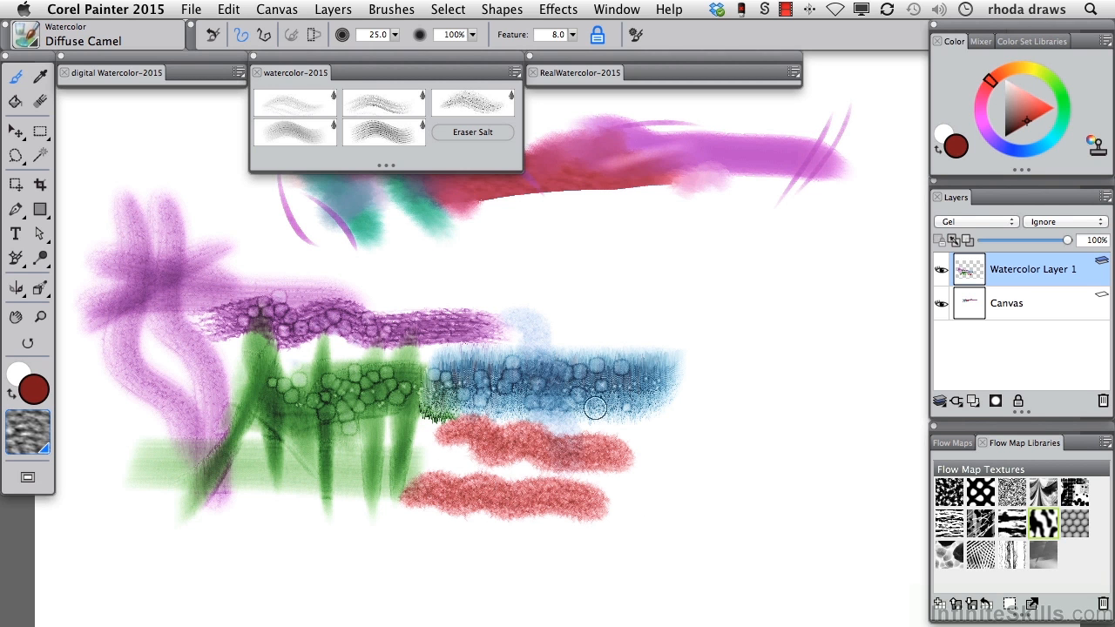
Delete Watercolor Layer 1 and collapse the watercolor-2015 palette
{"action": "left_click", "coordinate": [1102, 402]}
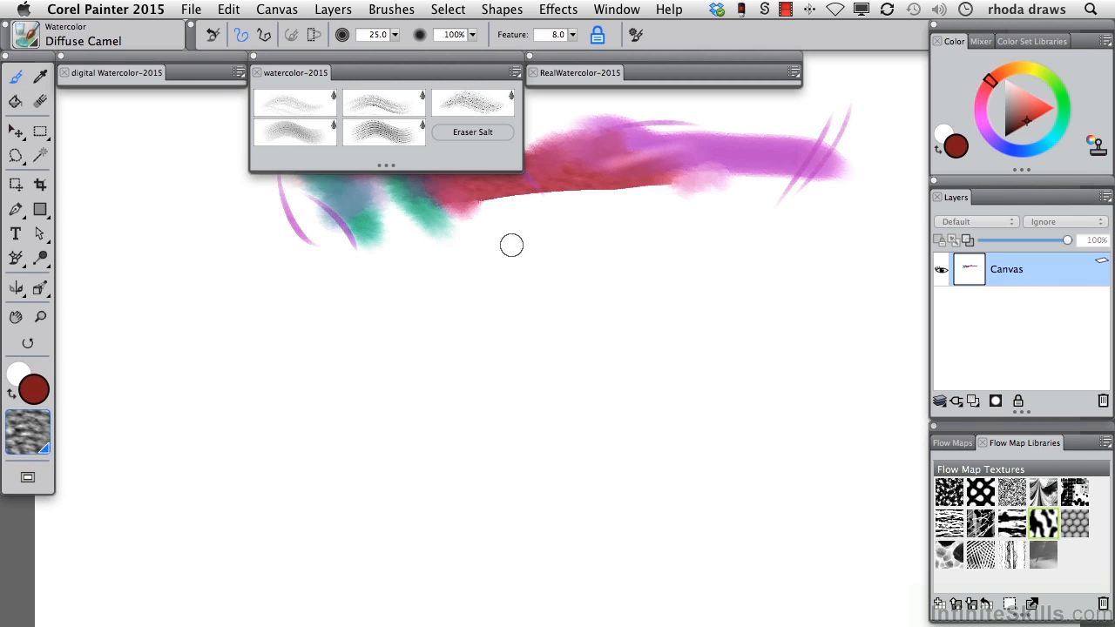
{"action": "left_click", "coordinate": [297, 72]}
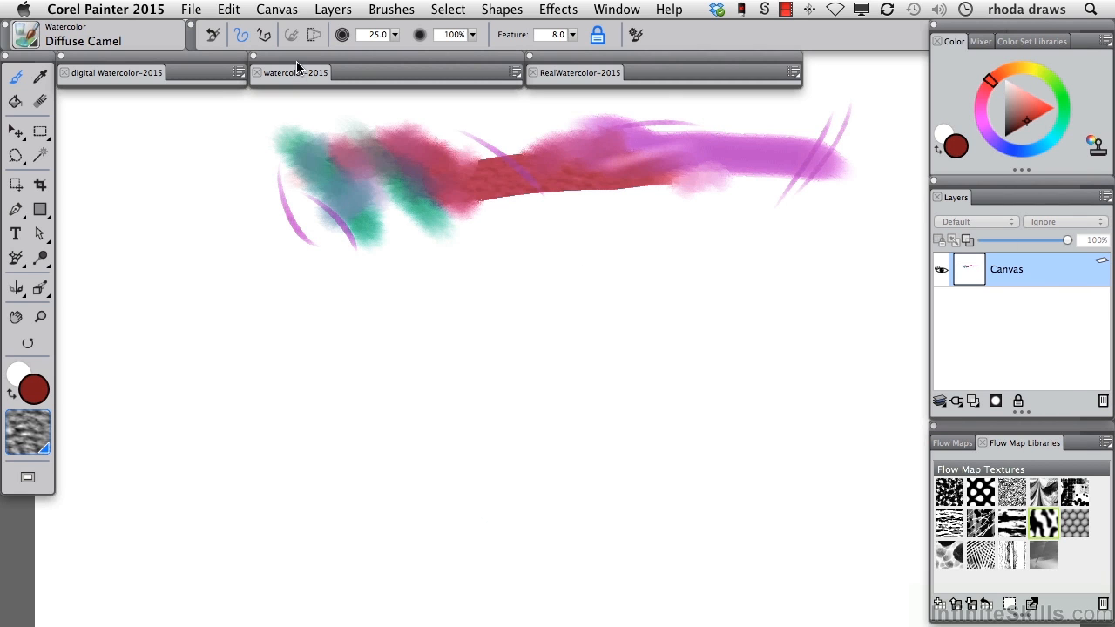
Paint a soft light red wash below the teal strokes with the Real Watercolor Fractal Wash Wet brush from the RealWatercolor-2015 palette
{"action": "left_click", "coordinate": [576, 73]}
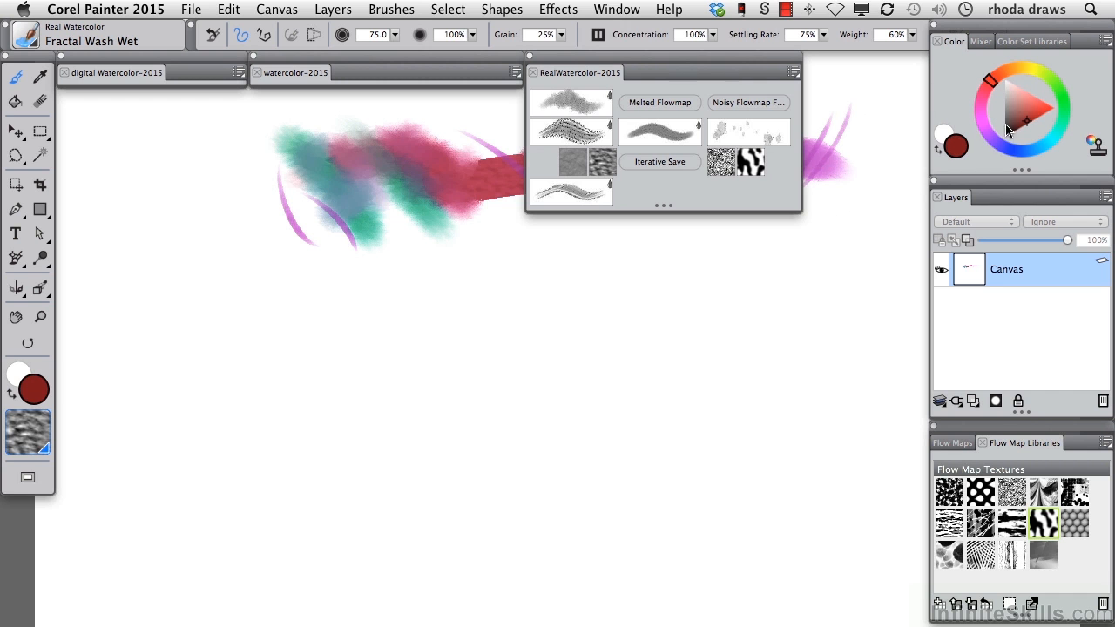
{"action": "left_click", "coordinate": [1022, 102]}
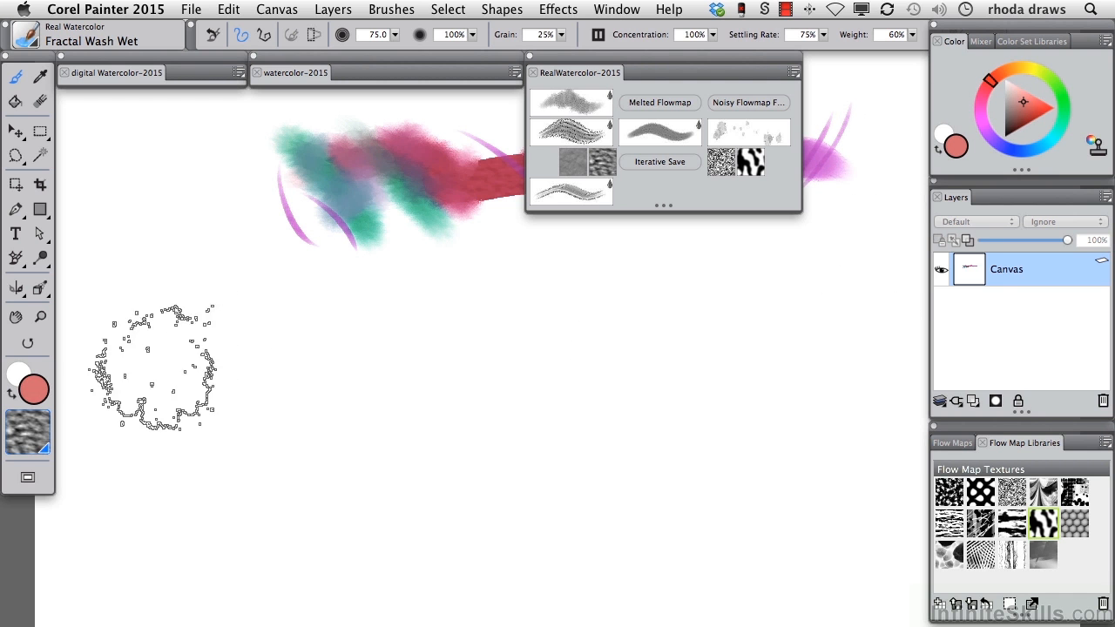
{"action": "left_click", "coordinate": [141, 369]}
{"action": "mouse_move", "coordinate": [141, 369]}
{"action": "left_mouse_down"}
{"action": "mouse_move", "coordinate": [162, 408]}
{"action": "mouse_move", "coordinate": [246, 404]}
{"action": "mouse_move", "coordinate": [273, 368]}
{"action": "left_mouse_up"}
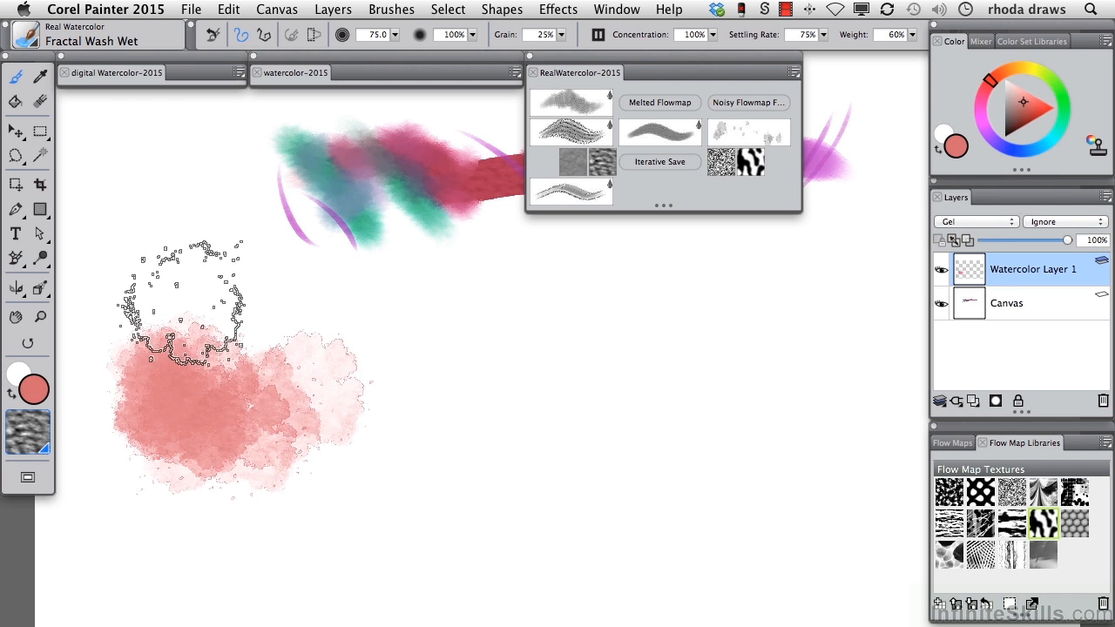
{"action": "mouse_move", "coordinate": [171, 287]}
{"action": "left_mouse_down"}
{"action": "mouse_move", "coordinate": [178, 319]}
{"action": "mouse_move", "coordinate": [158, 319]}
{"action": "mouse_move", "coordinate": [125, 395]}
{"action": "mouse_move", "coordinate": [124, 453]}
{"action": "mouse_move", "coordinate": [218, 447]}
{"action": "mouse_move", "coordinate": [231, 371]}
{"action": "mouse_move", "coordinate": [298, 384]}
{"action": "left_mouse_up"}
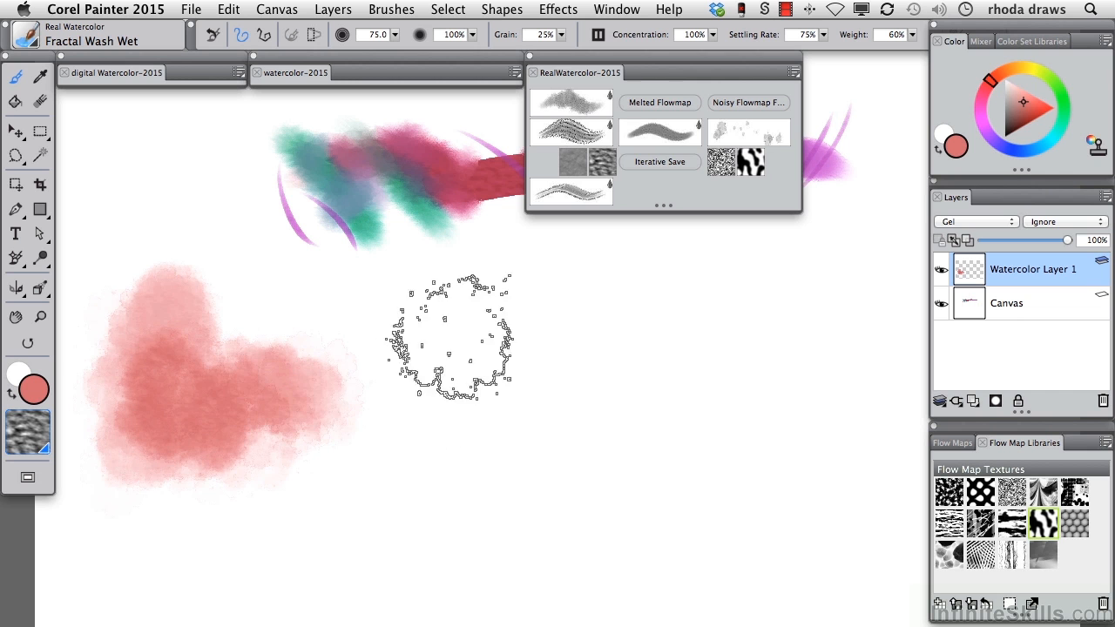
Extend the red wash diagonally downward and build up darker overlapping areas in its middle and upper end
{"action": "mouse_move", "coordinate": [365, 409]}
{"action": "left_mouse_down"}
{"action": "mouse_move", "coordinate": [229, 450]}
{"action": "mouse_move", "coordinate": [348, 510]}
{"action": "mouse_move", "coordinate": [427, 522]}
{"action": "left_mouse_up"}
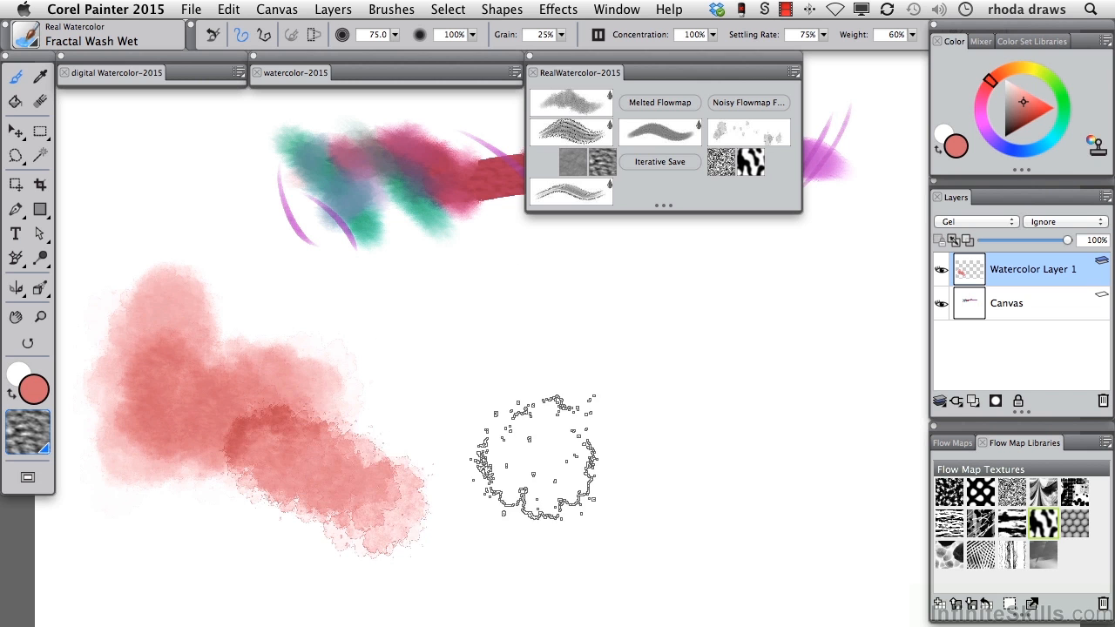
{"action": "left_click_drag", "start_coordinate": [185, 447], "coordinate": [259, 417]}
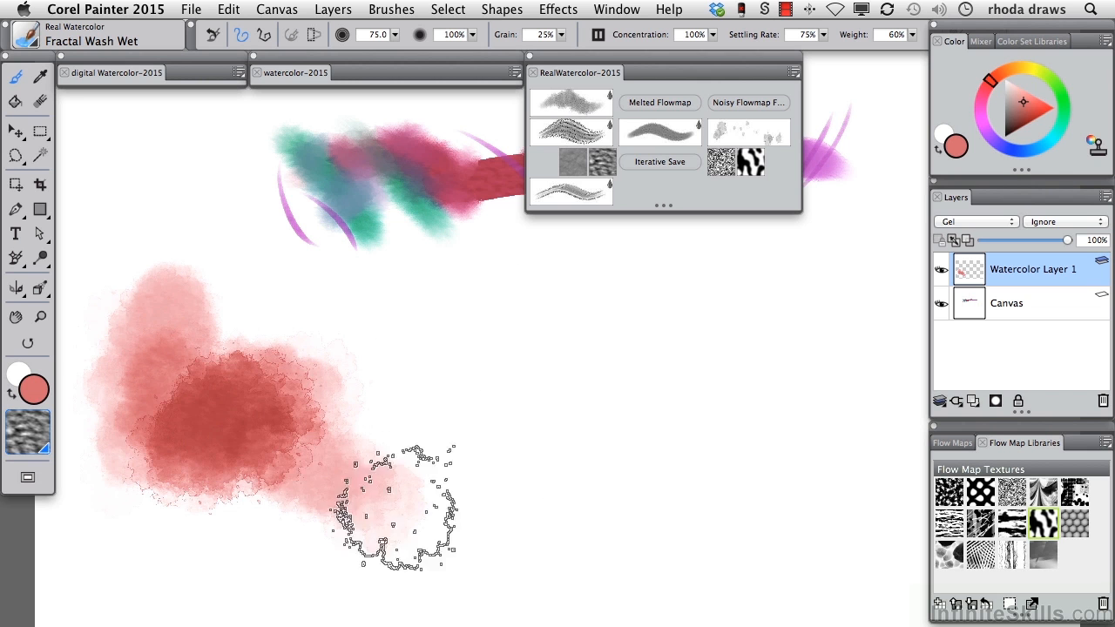
{"action": "left_click_drag", "start_coordinate": [137, 311], "coordinate": [156, 280]}
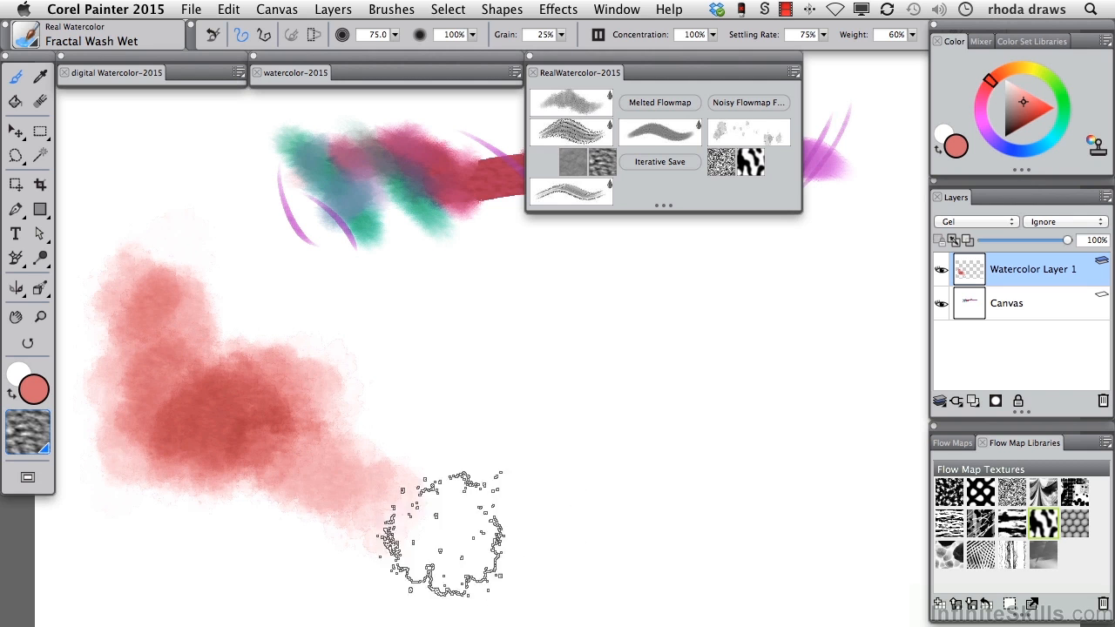
Paint a wavy medium blue horizontal stroke out of the red wash with the Light Bristle brush
{"action": "left_click", "coordinate": [572, 138]}
{"action": "left_click", "coordinate": [1030, 149]}
{"action": "mouse_move", "coordinate": [225, 394]}
{"action": "left_mouse_down"}
{"action": "mouse_move", "coordinate": [277, 371]}
{"action": "mouse_move", "coordinate": [538, 387]}
{"action": "left_mouse_up"}
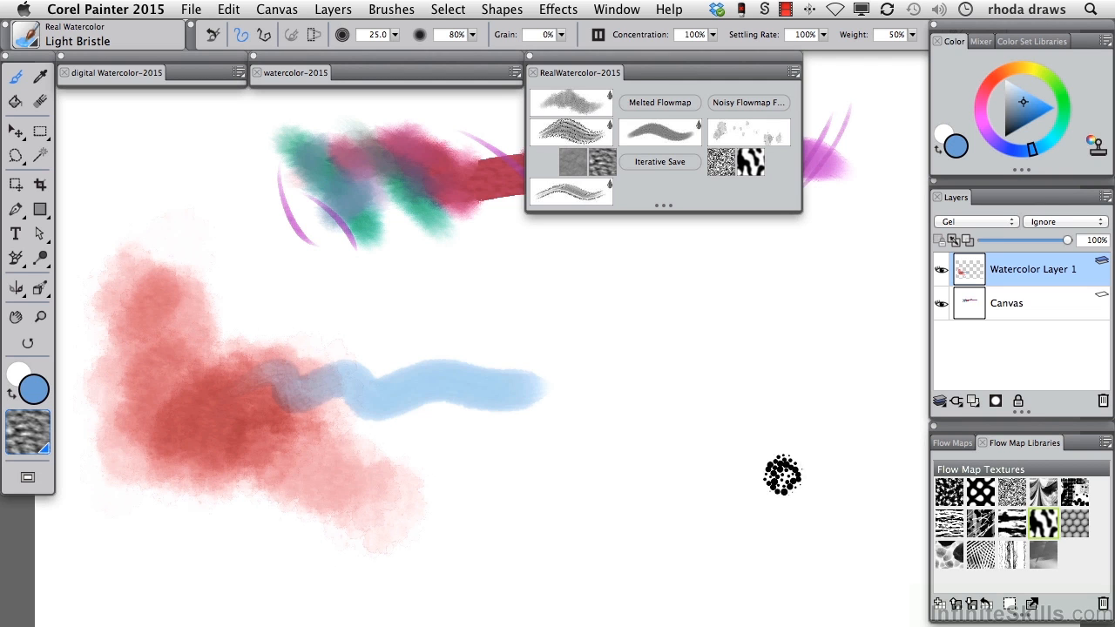
Layer overlapping wavy strokes of the same blue over the blue stroke and the edge of the red wash
{"action": "left_click_drag", "start_coordinate": [292, 375], "coordinate": [434, 394]}
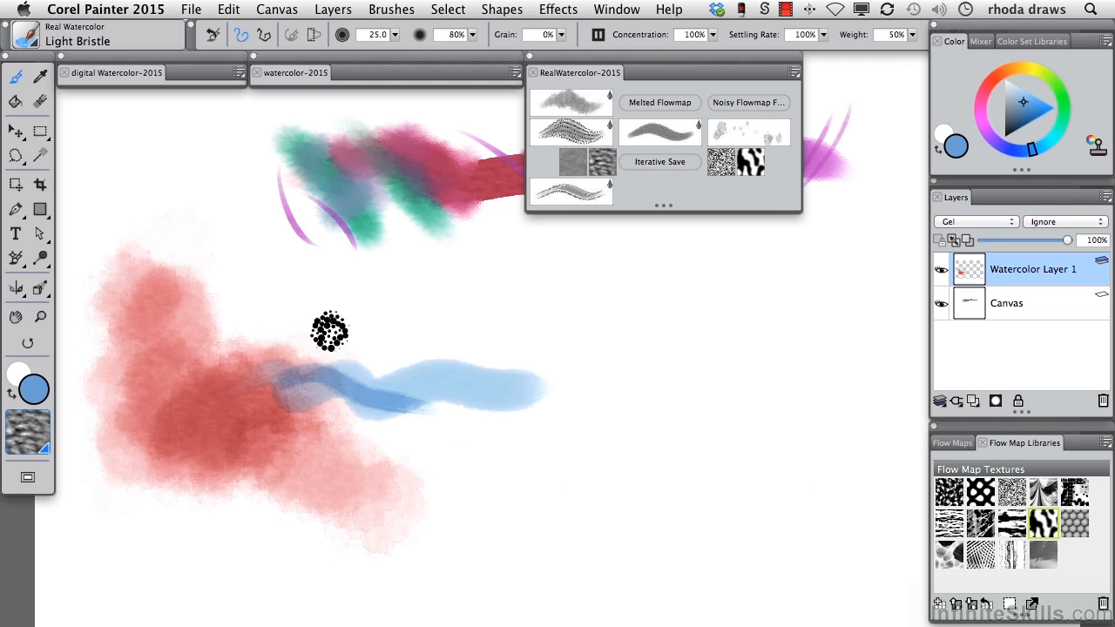
{"action": "left_click_drag", "start_coordinate": [250, 394], "coordinate": [497, 393]}
{"action": "key", "text": "ctrl+z"}
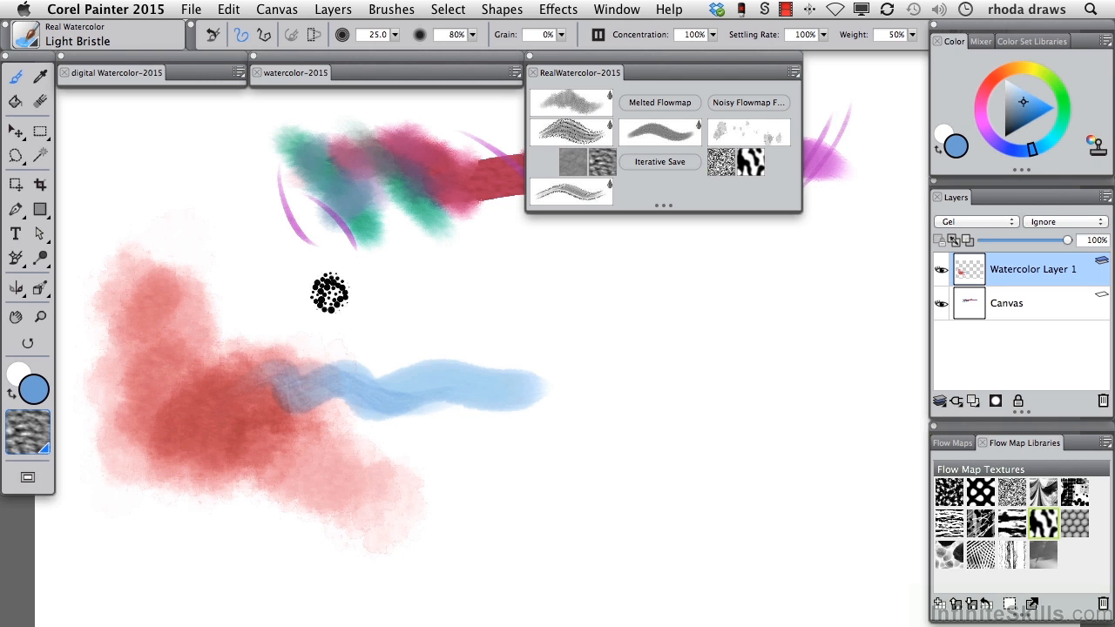
{"action": "left_click_drag", "start_coordinate": [253, 359], "coordinate": [372, 415]}
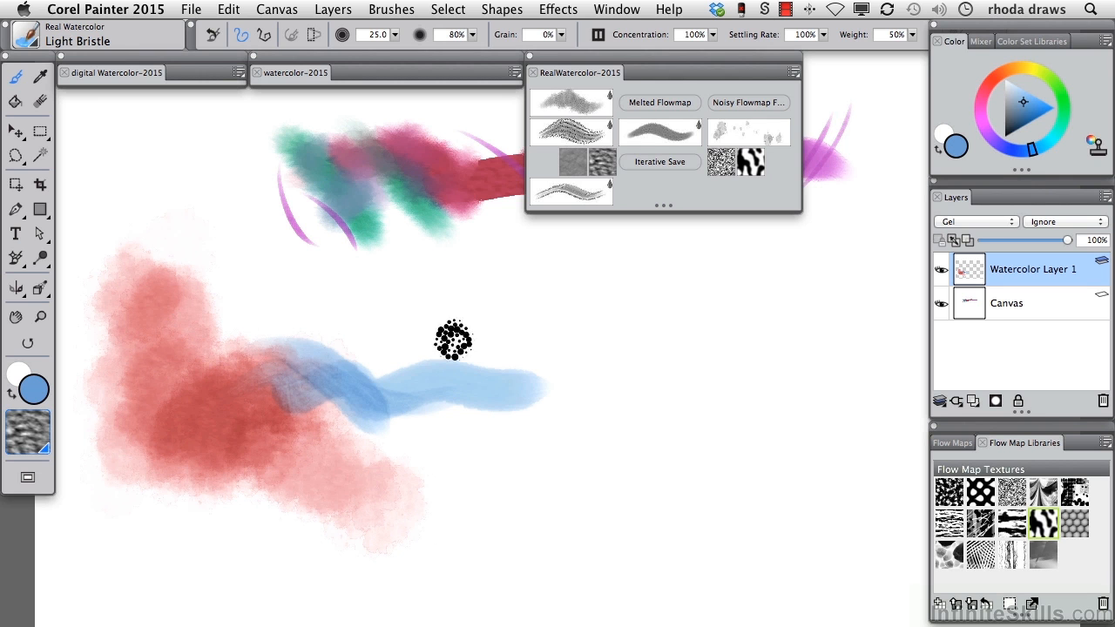
{"action": "mouse_move", "coordinate": [261, 373]}
{"action": "left_mouse_down"}
{"action": "mouse_move", "coordinate": [372, 352]}
{"action": "mouse_move", "coordinate": [518, 364]}
{"action": "left_mouse_up"}
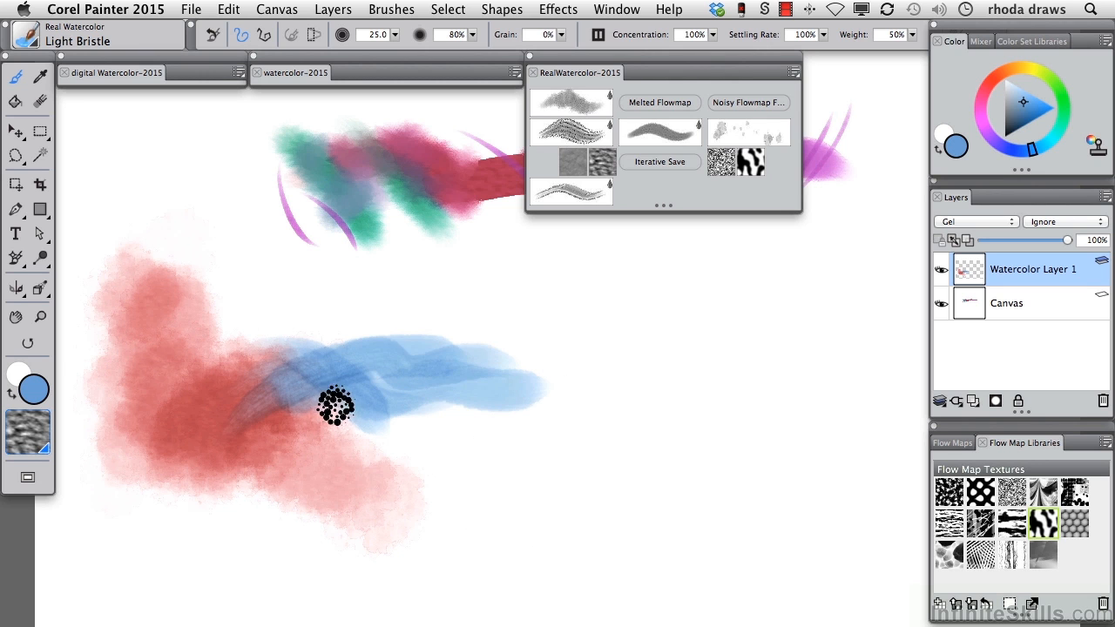
Paint two overlapping wavy green vertical strokes across the end of the blue stroke with the Melted Flowmap brush
{"action": "left_click", "coordinate": [654, 104]}
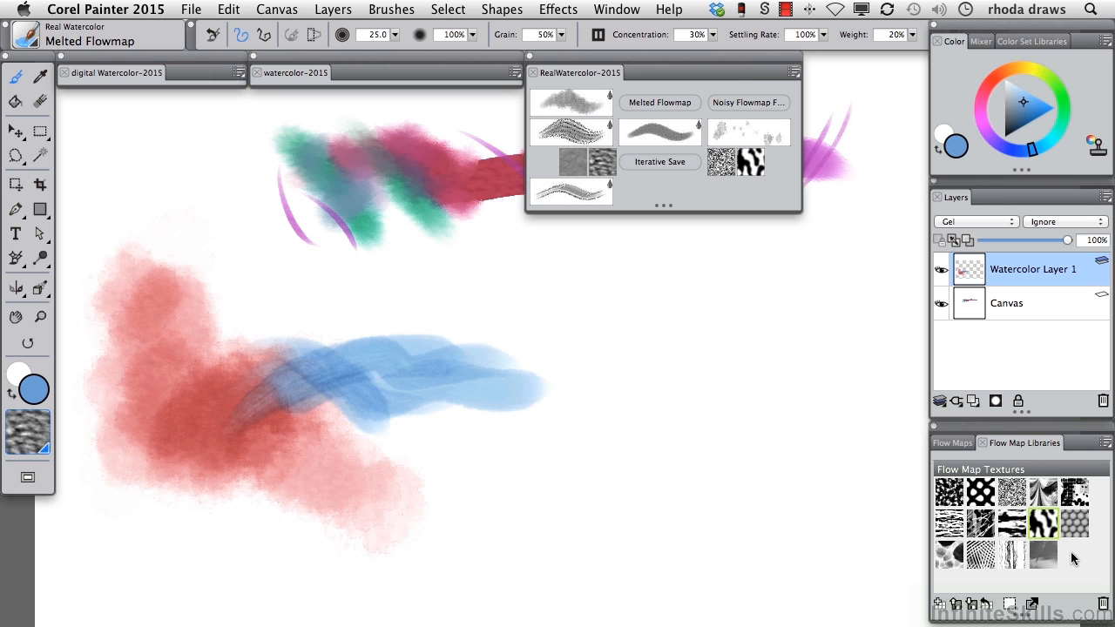
{"action": "left_click", "coordinate": [1050, 84]}
{"action": "left_click", "coordinate": [1035, 119]}
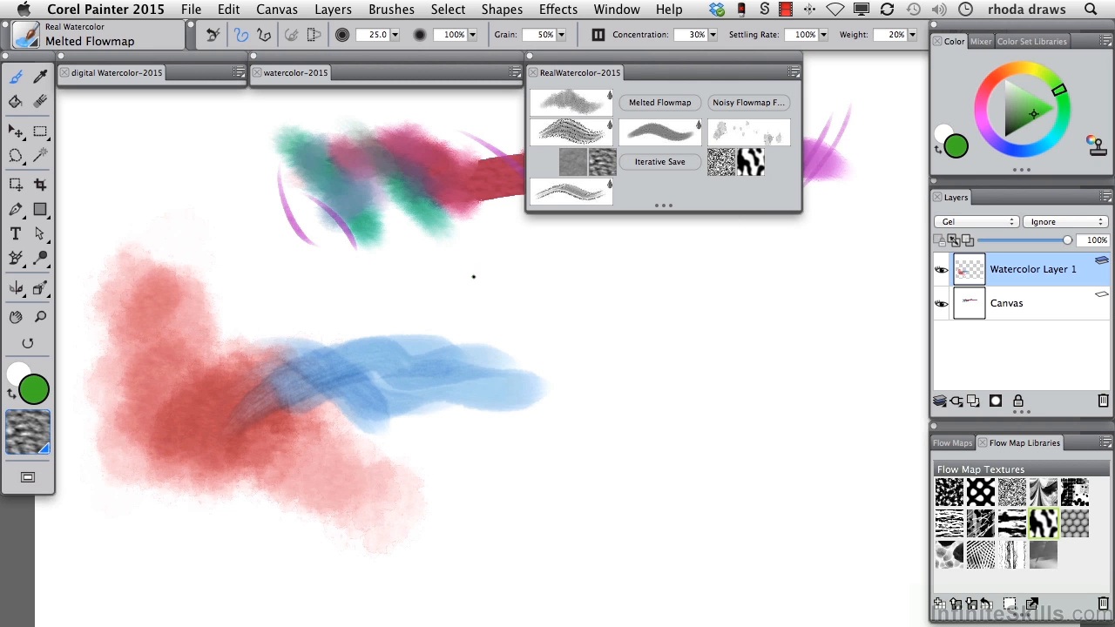
{"action": "left_click_drag", "start_coordinate": [476, 277], "coordinate": [502, 475]}
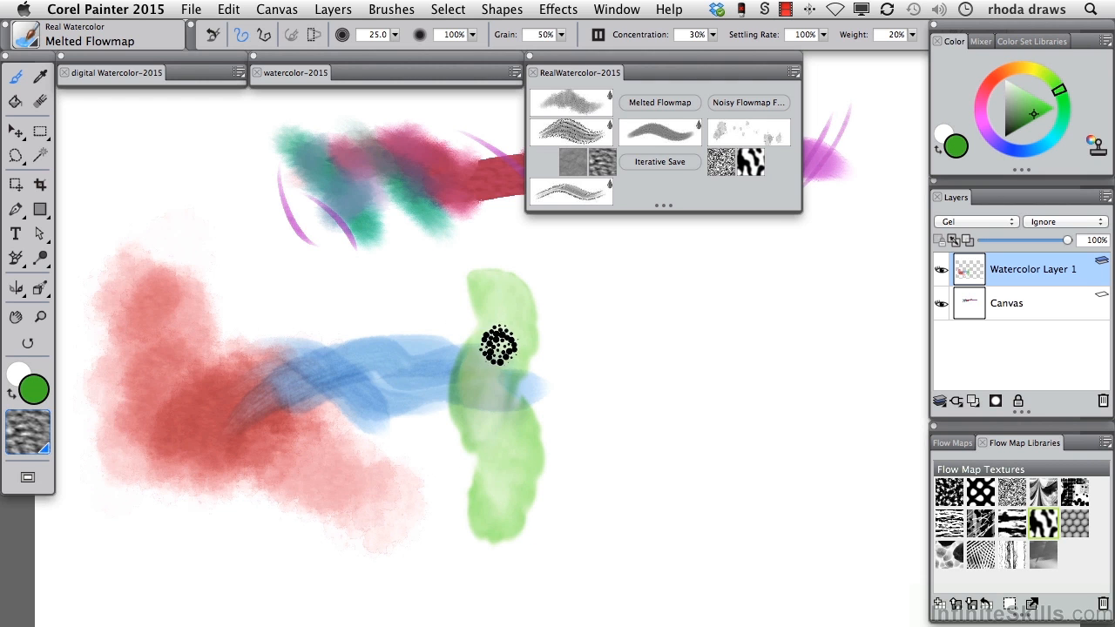
{"action": "left_click_drag", "start_coordinate": [482, 298], "coordinate": [491, 522]}
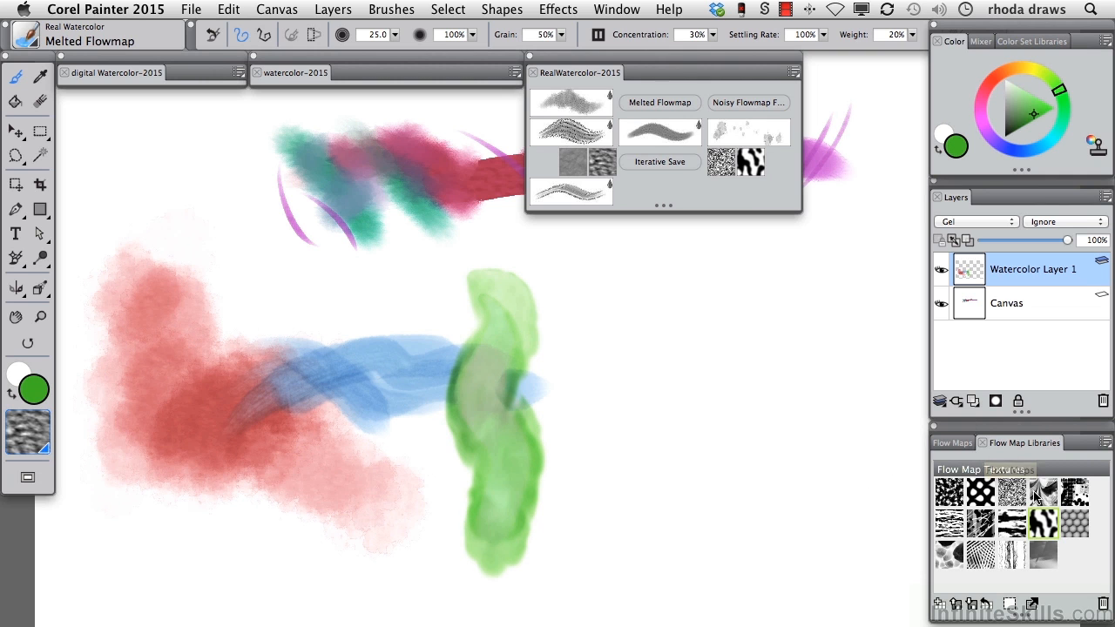
Switch the flow map to Gravel and paint a green and a dark green wavy vertical stroke beside the first green one
{"action": "left_click", "coordinate": [962, 443]}
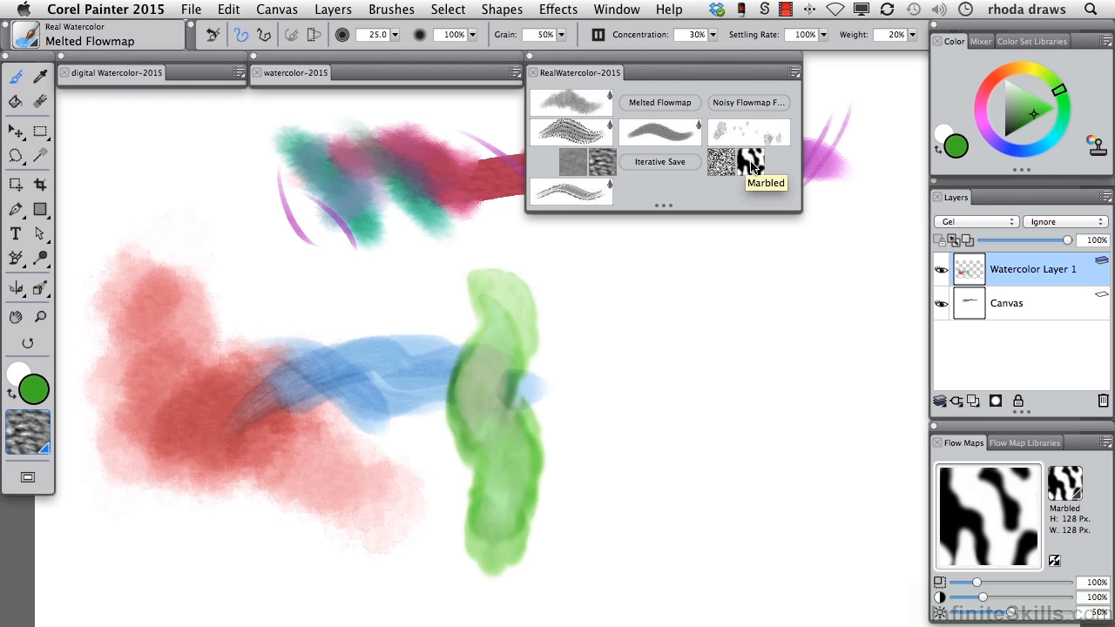
{"action": "left_click", "coordinate": [721, 162]}
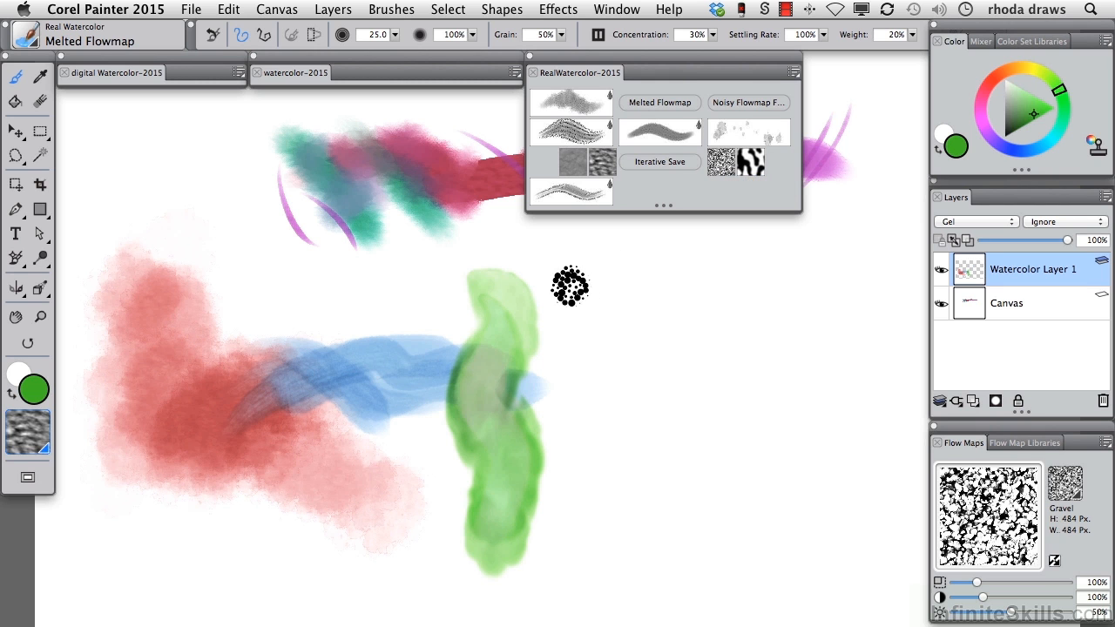
{"action": "left_click_drag", "start_coordinate": [582, 292], "coordinate": [605, 536]}
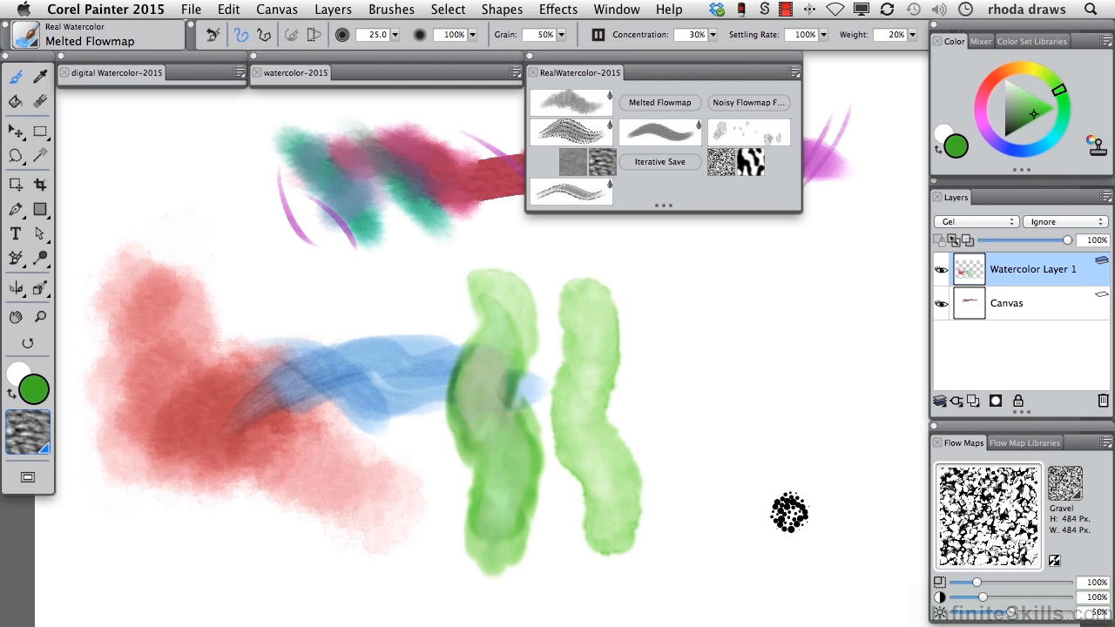
{"action": "left_click", "coordinate": [1016, 131]}
{"action": "mouse_move", "coordinate": [649, 296]}
{"action": "left_mouse_down"}
{"action": "mouse_move", "coordinate": [644, 414]}
{"action": "mouse_move", "coordinate": [671, 512]}
{"action": "left_mouse_up"}
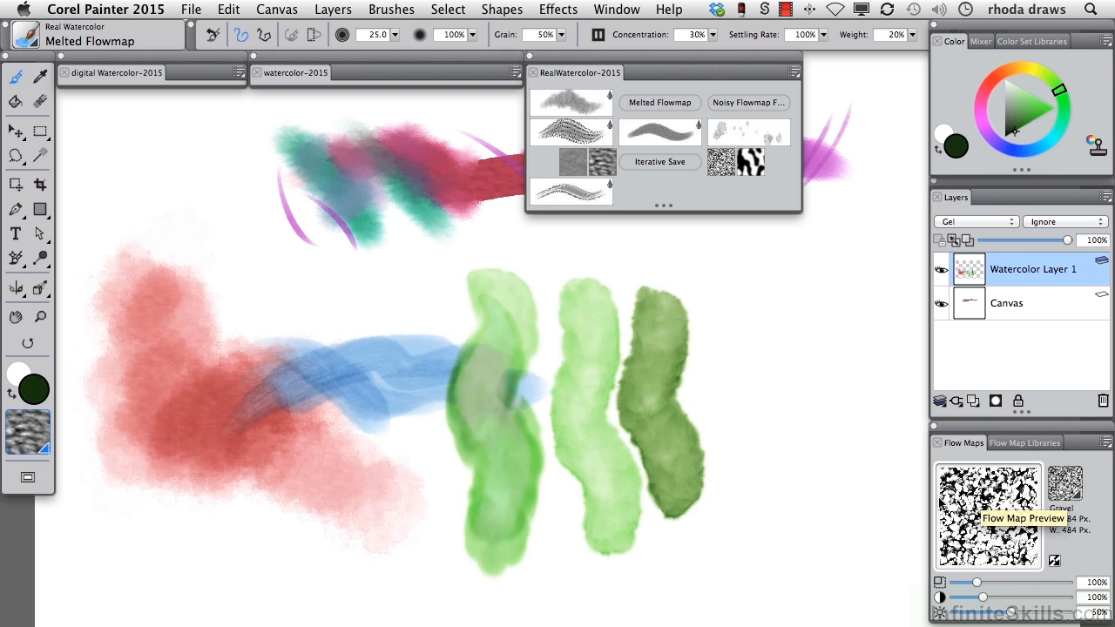
Choose the crosshatched flow map texture from the library and paint another wavy dark green vertical stroke beside the others
{"action": "left_click", "coordinate": [1028, 444]}
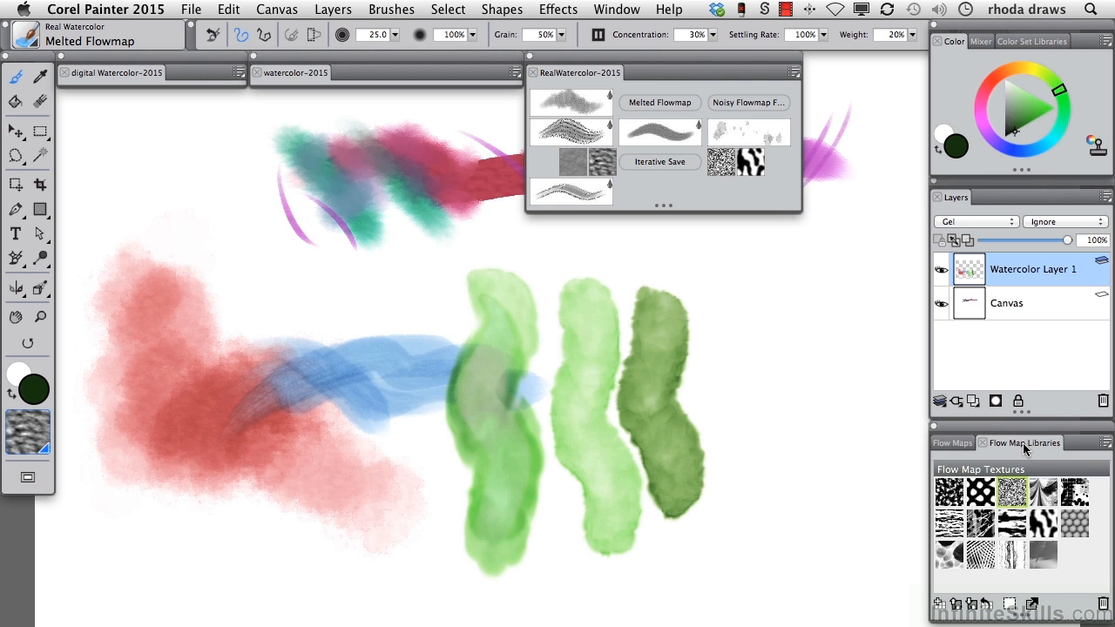
{"action": "left_click", "coordinate": [979, 555]}
{"action": "left_click_drag", "start_coordinate": [727, 283], "coordinate": [736, 533]}
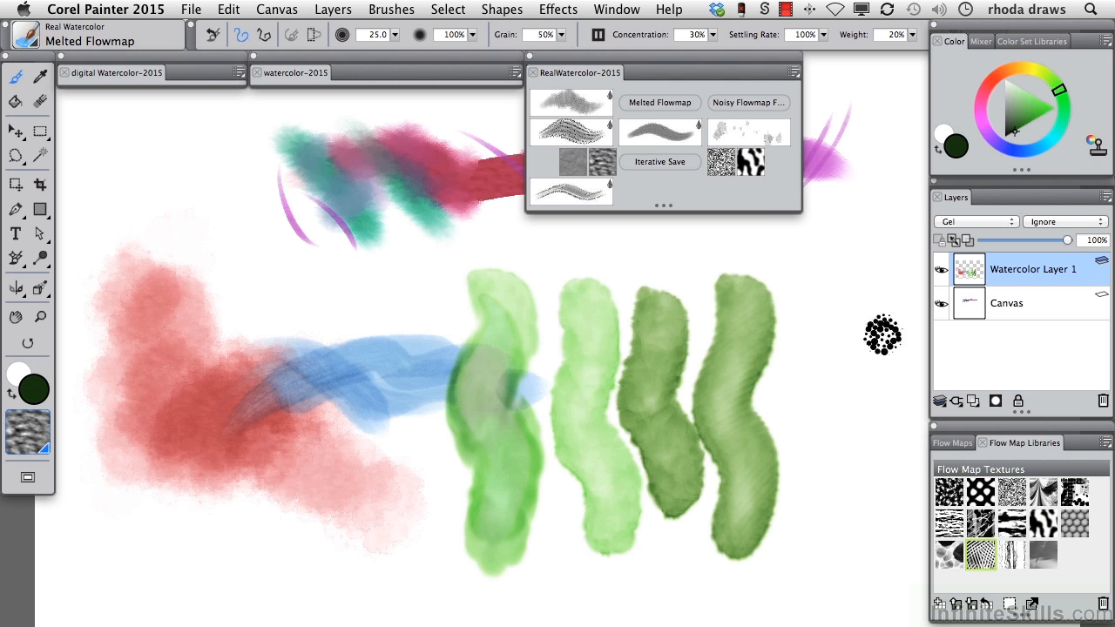
Paint a soft medium blue wavy vertical stroke beside the last green one with the Real Wet Wash brush
{"action": "left_click", "coordinate": [660, 132]}
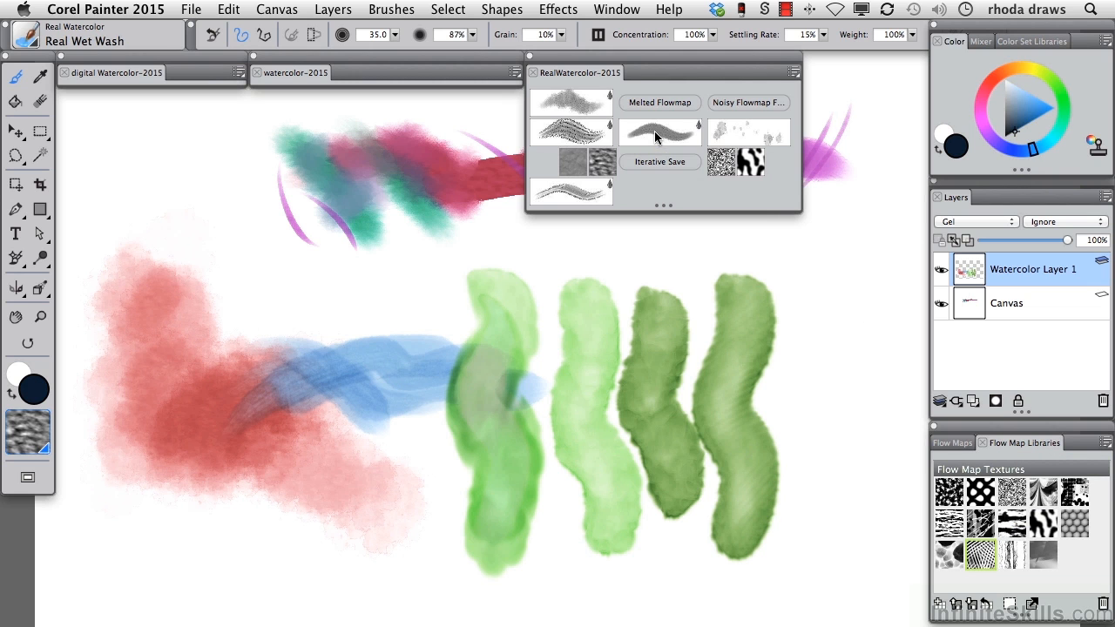
{"action": "left_click", "coordinate": [1023, 107]}
{"action": "mouse_move", "coordinate": [808, 266]}
{"action": "left_mouse_down"}
{"action": "mouse_move", "coordinate": [798, 396]}
{"action": "mouse_move", "coordinate": [825, 528]}
{"action": "left_mouse_up"}
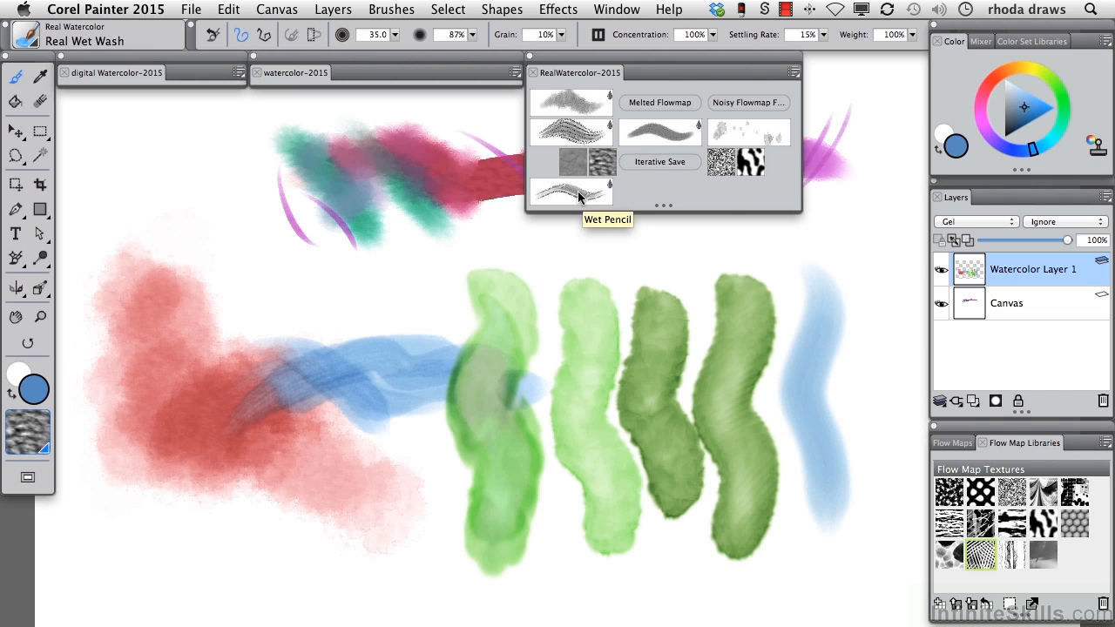
Draw three thin overlapping wavy vertical lines in the same blue beside the soft blue stroke with the Wet Pencil brush
{"action": "left_click", "coordinate": [575, 192]}
{"action": "left_click_drag", "start_coordinate": [845, 268], "coordinate": [863, 489]}
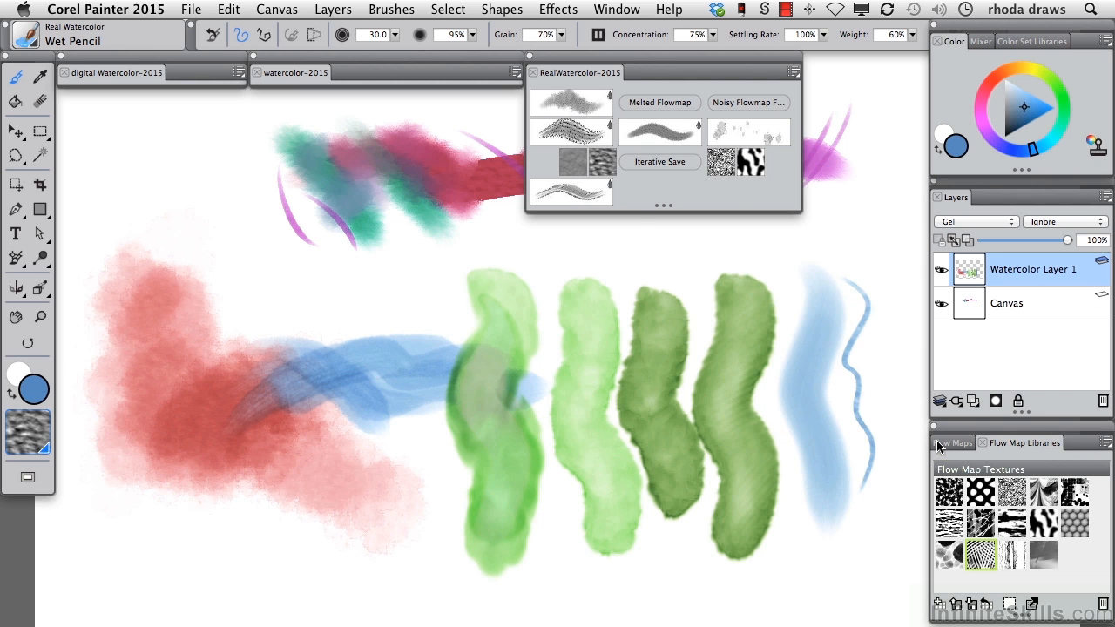
{"action": "left_click_drag", "start_coordinate": [854, 312], "coordinate": [852, 502]}
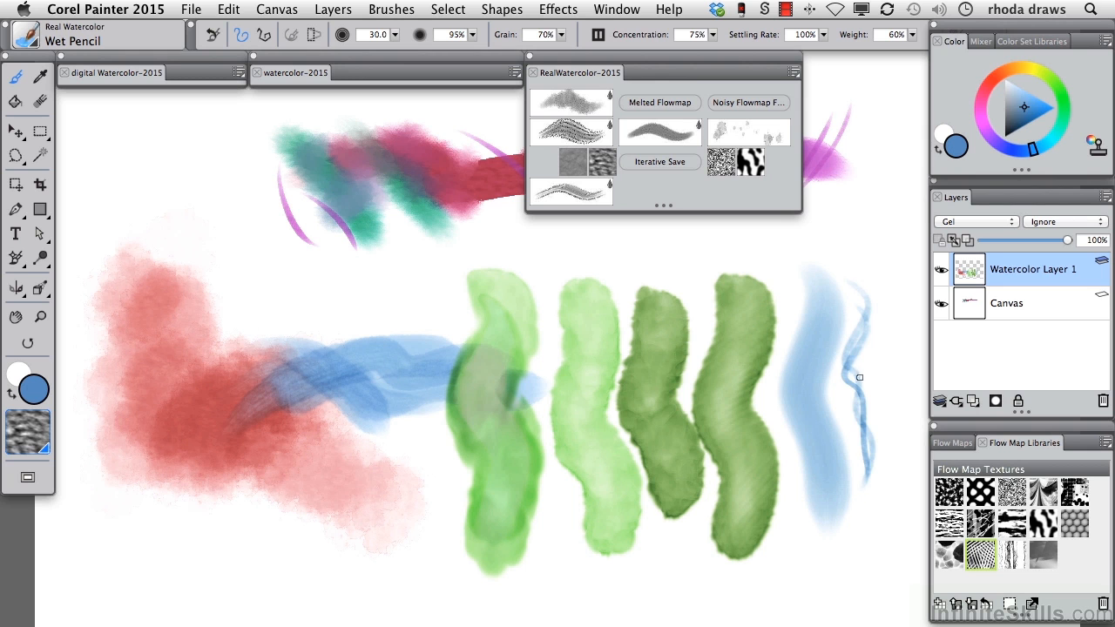
{"action": "left_click_drag", "start_coordinate": [854, 328], "coordinate": [867, 500]}
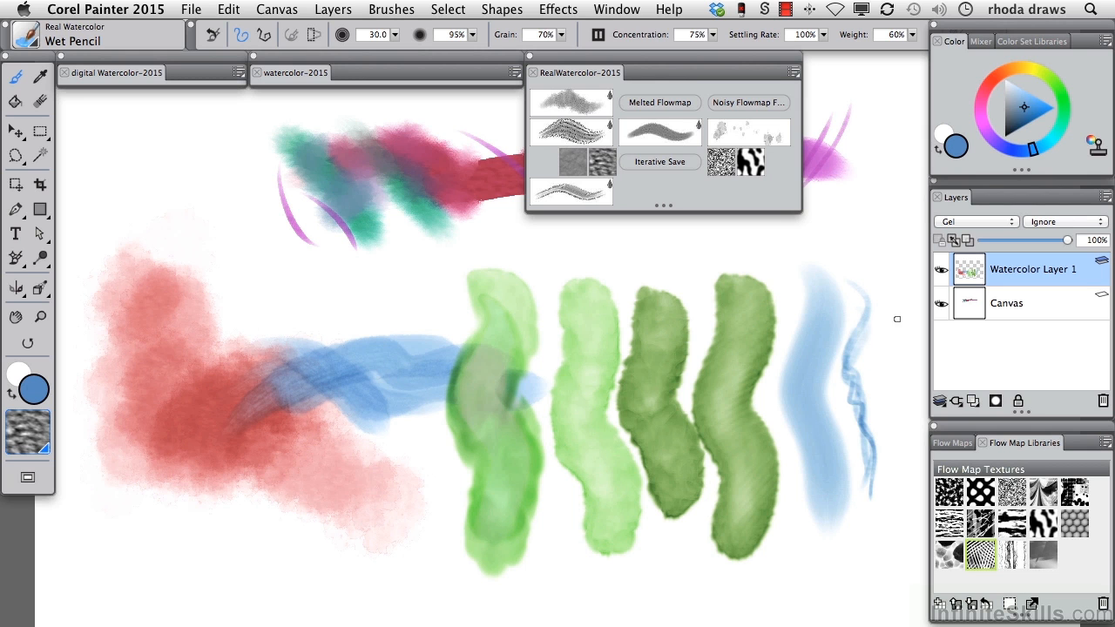
Add another thin blue Wet Pencil line over the existing ones, plus two near-black wavy vertical lines between them and the soft blue stroke
{"action": "left_click_drag", "start_coordinate": [852, 364], "coordinate": [868, 439]}
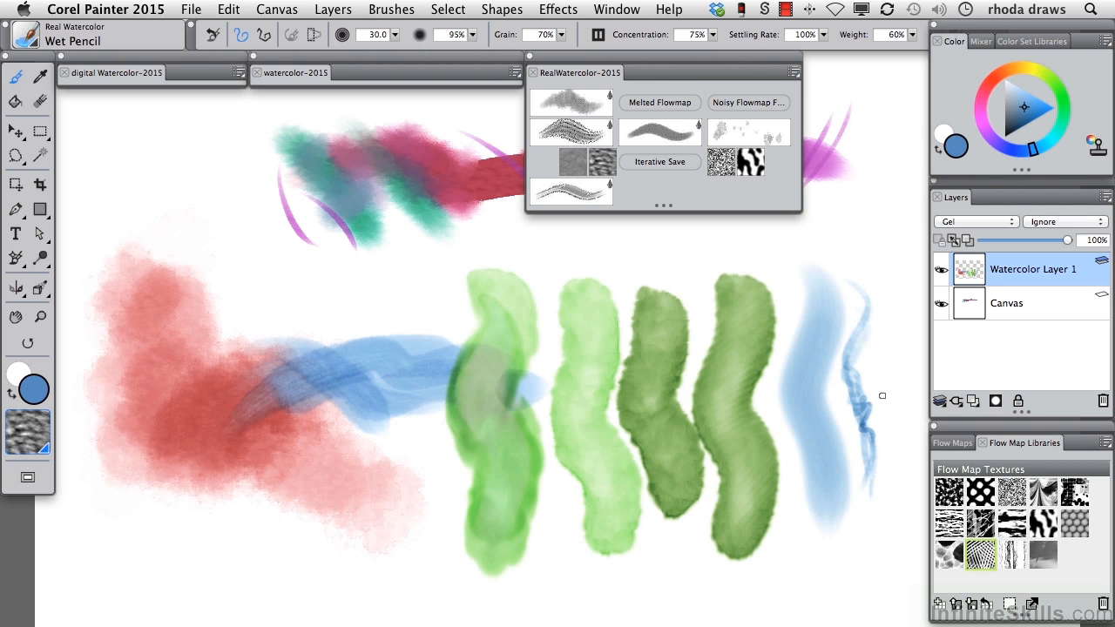
{"action": "left_click", "coordinate": [1009, 133]}
{"action": "left_click_drag", "start_coordinate": [832, 305], "coordinate": [845, 493]}
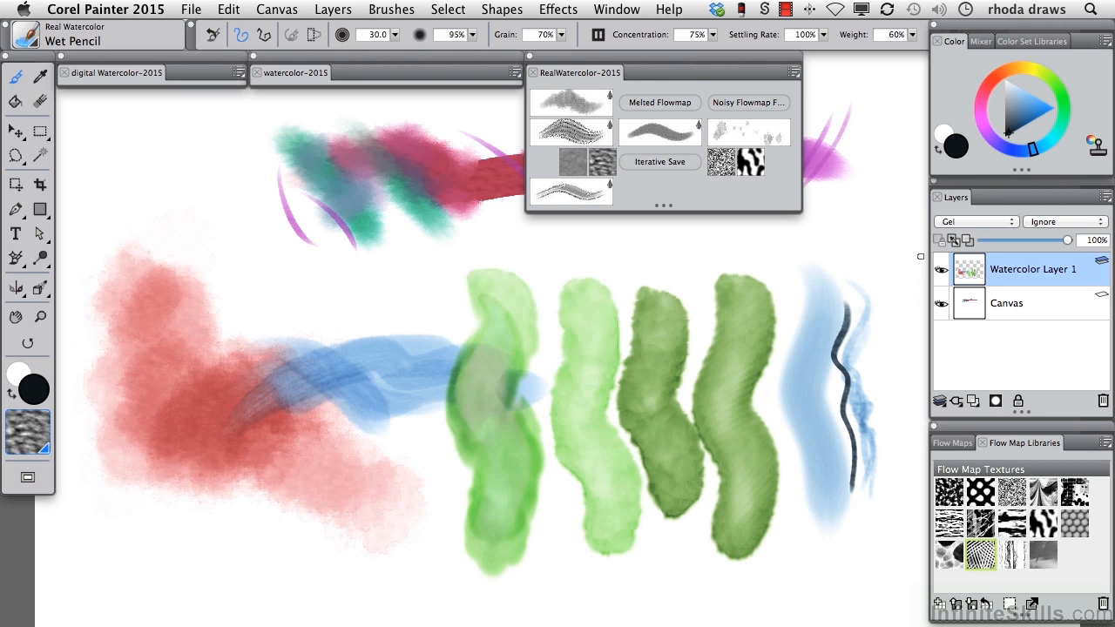
{"action": "left_click_drag", "start_coordinate": [862, 325], "coordinate": [864, 474]}
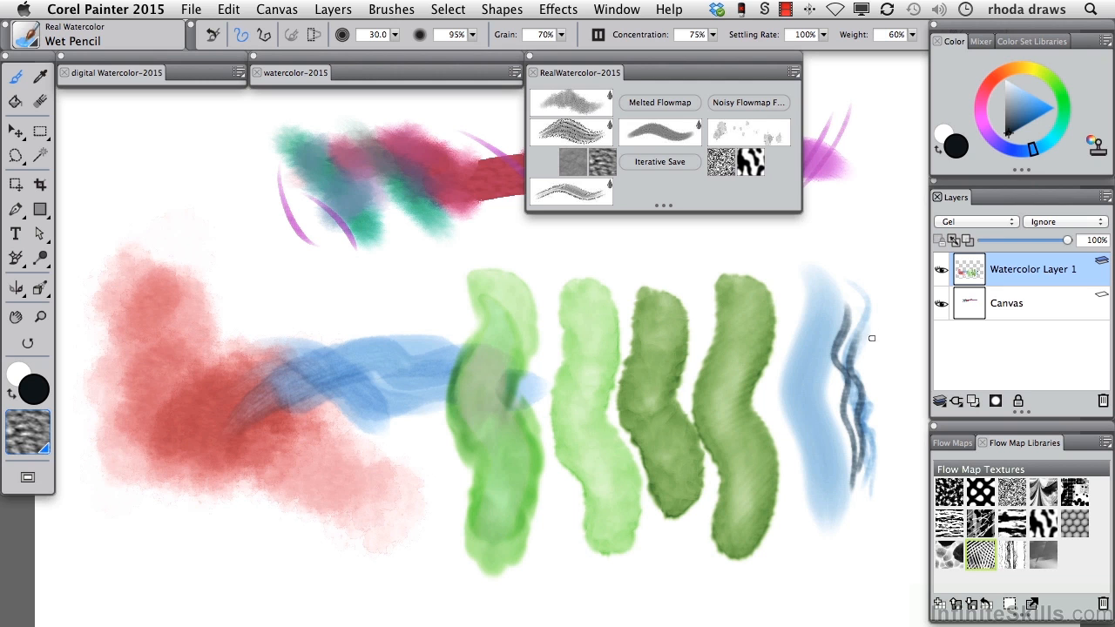
Scatter medium green splatters across the green vertical strokes with the Splatter Dry brush
{"action": "left_click", "coordinate": [732, 138]}
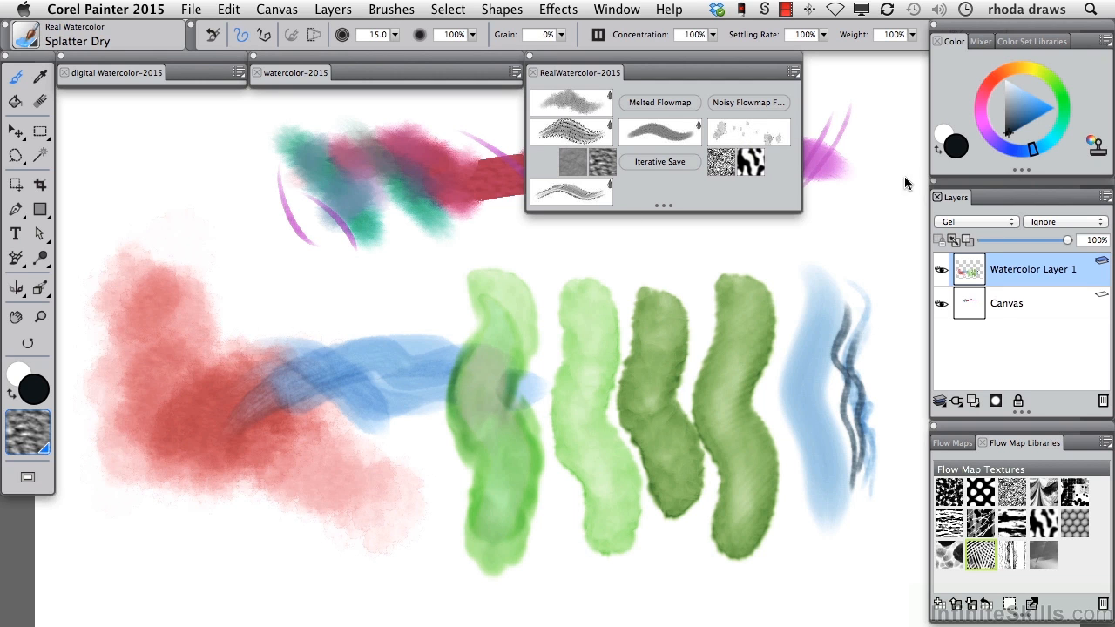
{"action": "left_click", "coordinate": [1065, 113]}
{"action": "left_click", "coordinate": [1027, 106]}
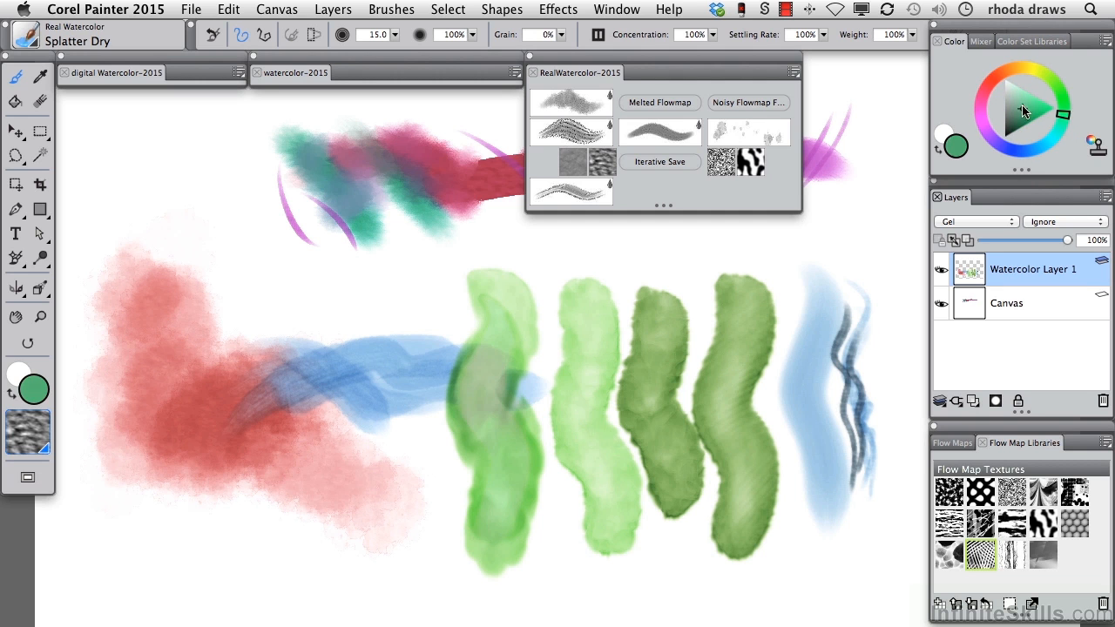
{"action": "mouse_move", "coordinate": [479, 378]}
{"action": "left_mouse_down"}
{"action": "mouse_move", "coordinate": [574, 373]}
{"action": "mouse_move", "coordinate": [768, 443]}
{"action": "mouse_move", "coordinate": [802, 429]}
{"action": "left_mouse_up"}
{"action": "mouse_move", "coordinate": [485, 459]}
{"action": "left_mouse_down"}
{"action": "mouse_move", "coordinate": [504, 438]}
{"action": "mouse_move", "coordinate": [539, 475]}
{"action": "mouse_move", "coordinate": [784, 492]}
{"action": "left_mouse_up"}
{"action": "left_click_drag", "start_coordinate": [616, 331], "coordinate": [772, 494]}
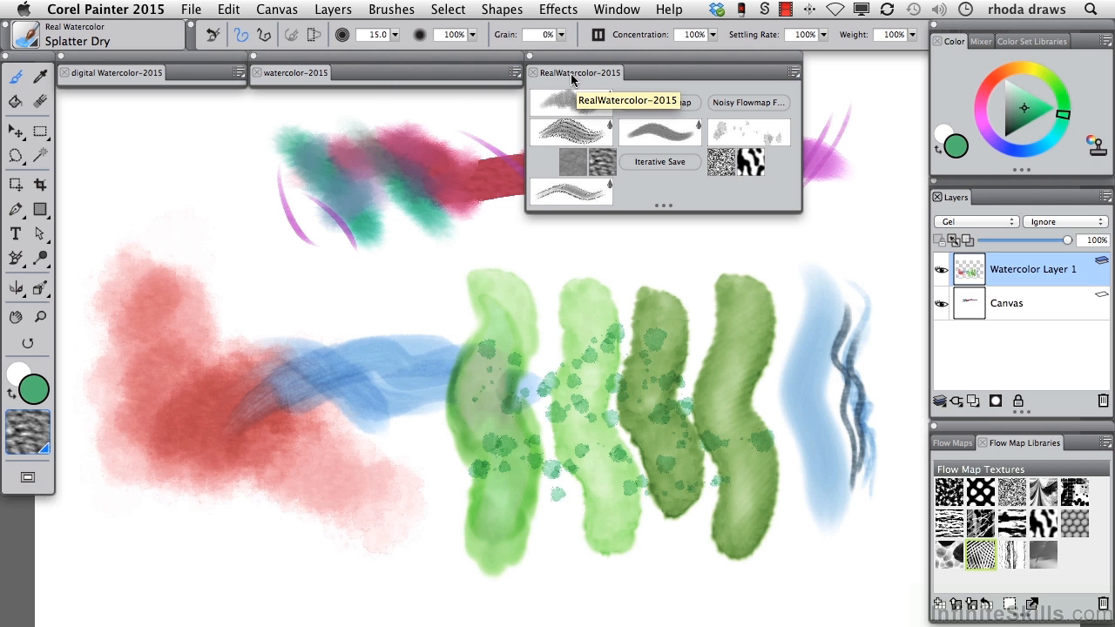
Expand the watercolor-2015 and digital Watercolor-2015 custom palettes to review their brushes
{"action": "left_click", "coordinate": [277, 72]}
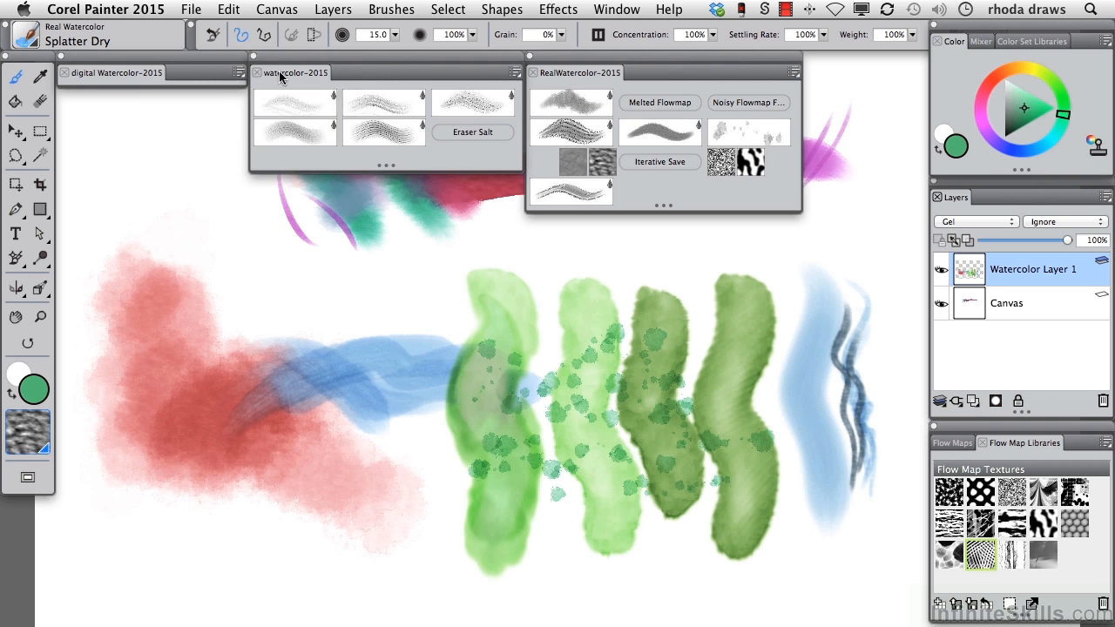
{"action": "left_click", "coordinate": [116, 73]}
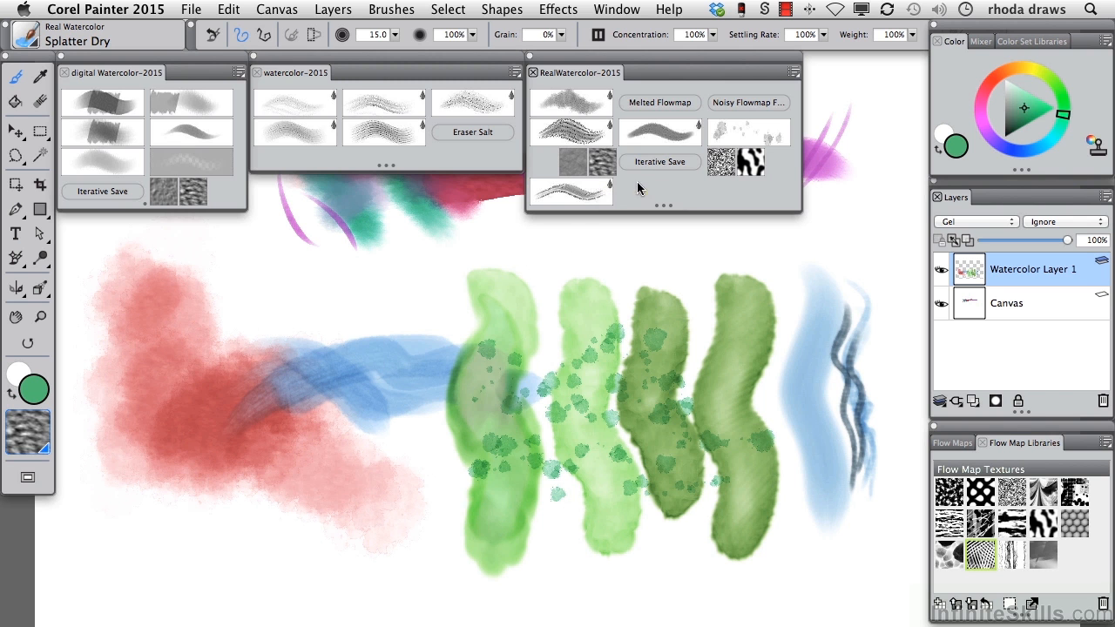
Open the image Somnathpur temple-comp.jpg from the Chapter 14 folder
{"action": "key", "text": "super+o"}
{"action": "left_click", "coordinate": [809, 271]}
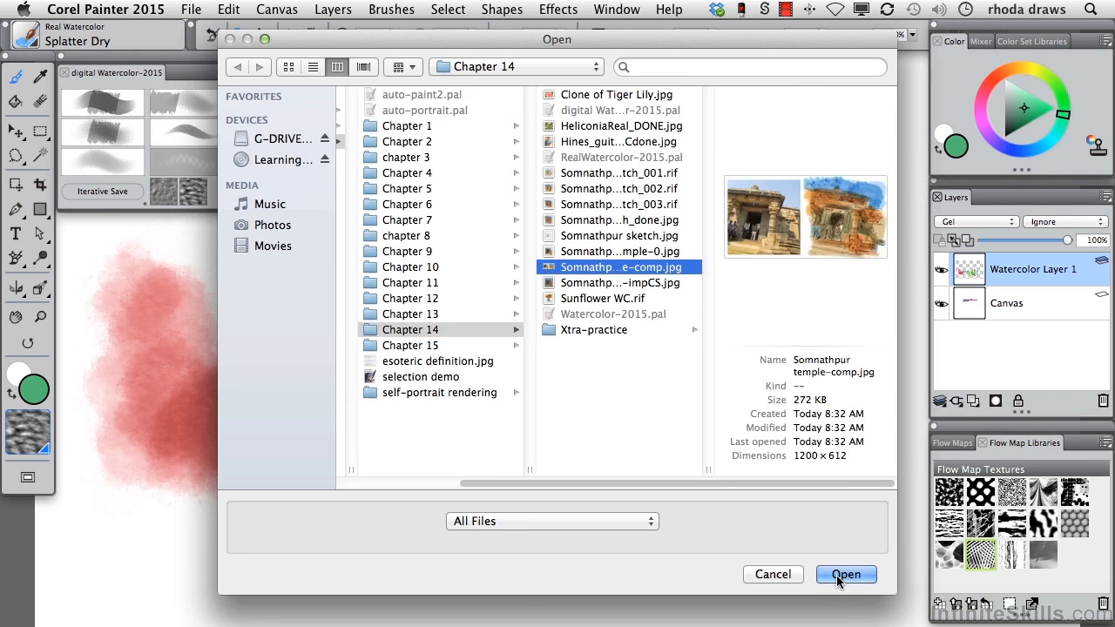
{"action": "left_click", "coordinate": [836, 575]}
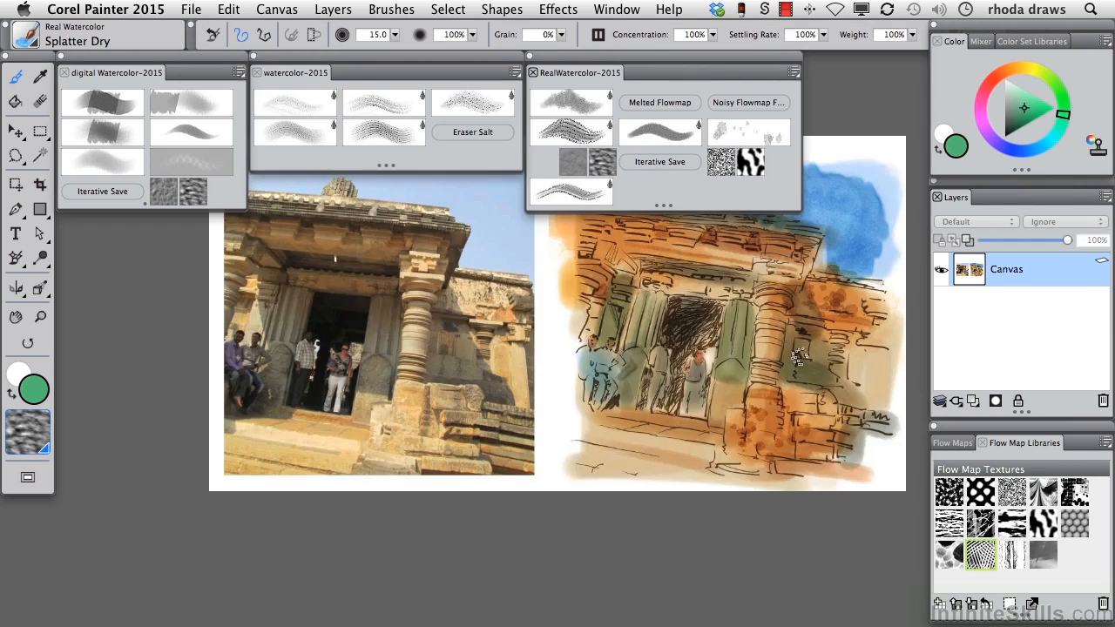
Collapse the digital Watercolor-2015, watercolor-2015 and RealWatercolor-2015 custom palettes to uncover the temple image
{"action": "double_click", "coordinate": [130, 73]}
{"action": "double_click", "coordinate": [279, 73]}
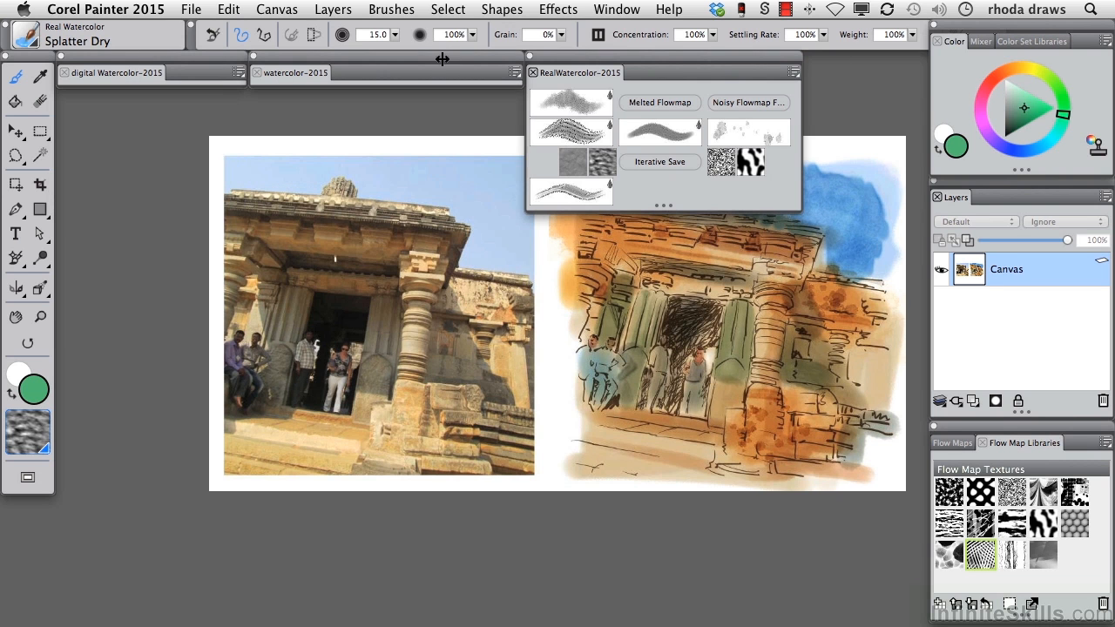
{"action": "double_click", "coordinate": [573, 72]}
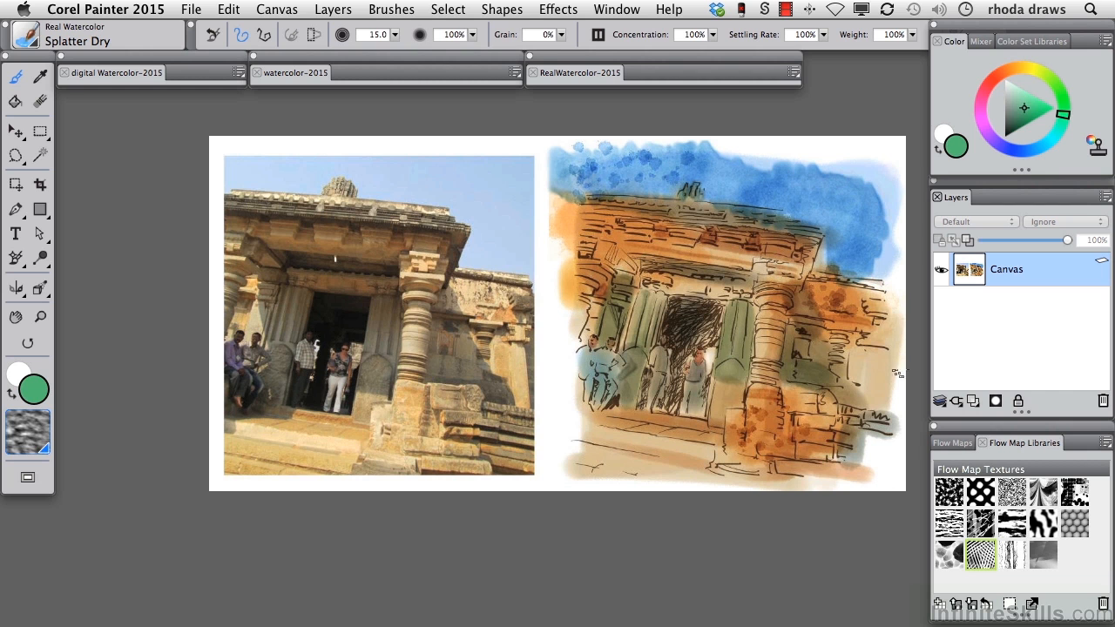